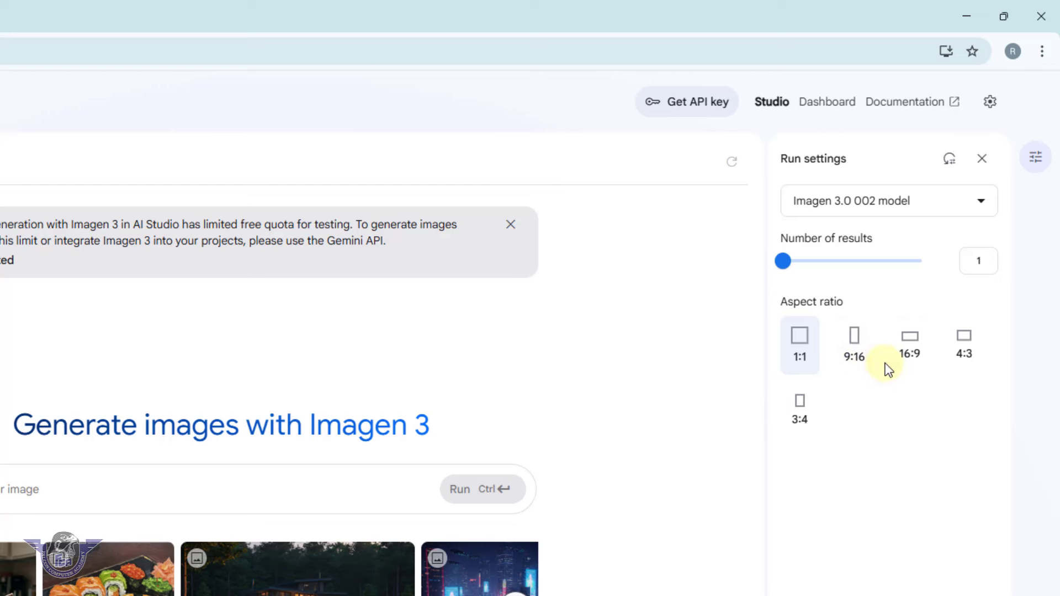
Set the aspect ratio of the generated image to 16:9.
click(913, 367)
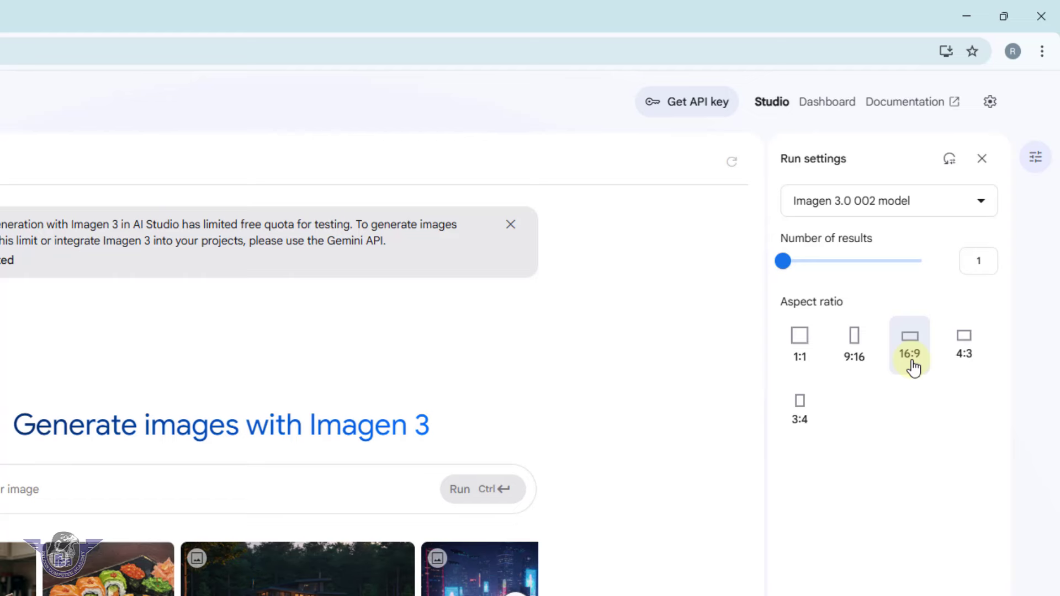
click(40, 489)
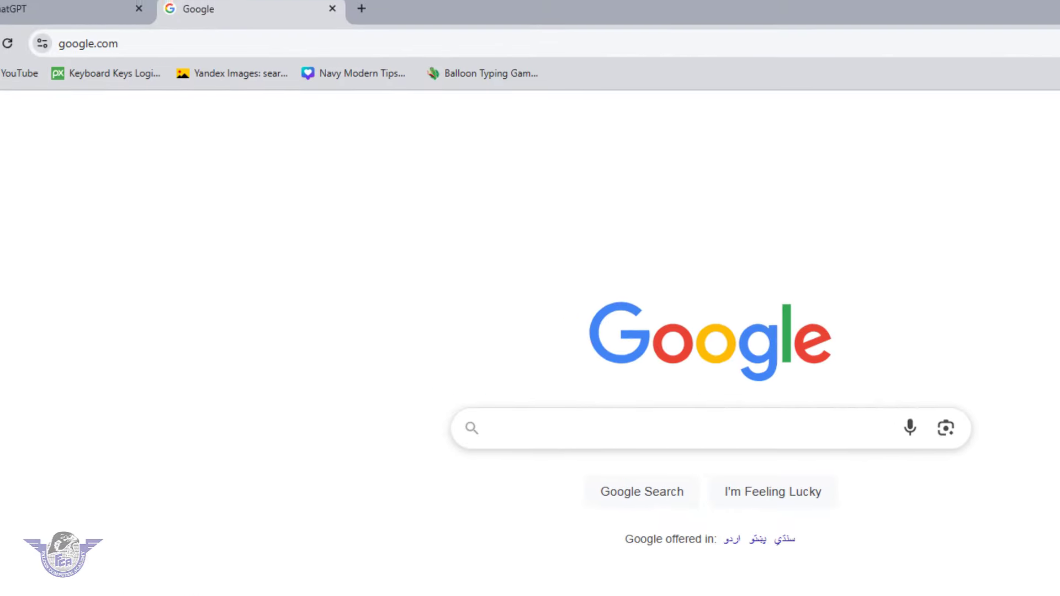
In ChatGPT, send the request "Mujhe aik Prompt Write kr do jis mein aik Falcon Computer Chala Raha ho.aur prompt english mein o".
click(42, 10)
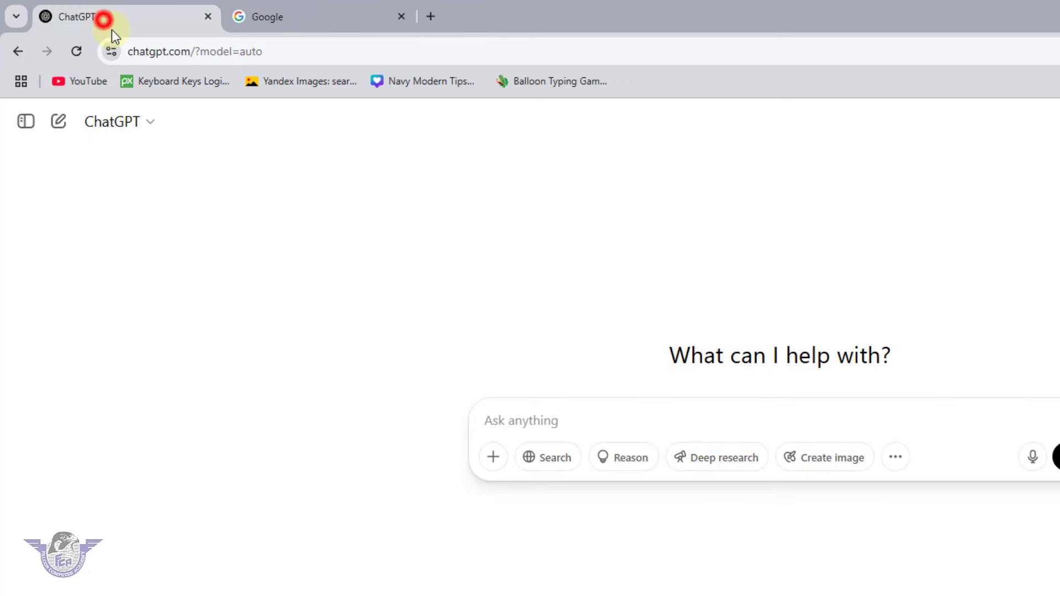
click(589, 422)
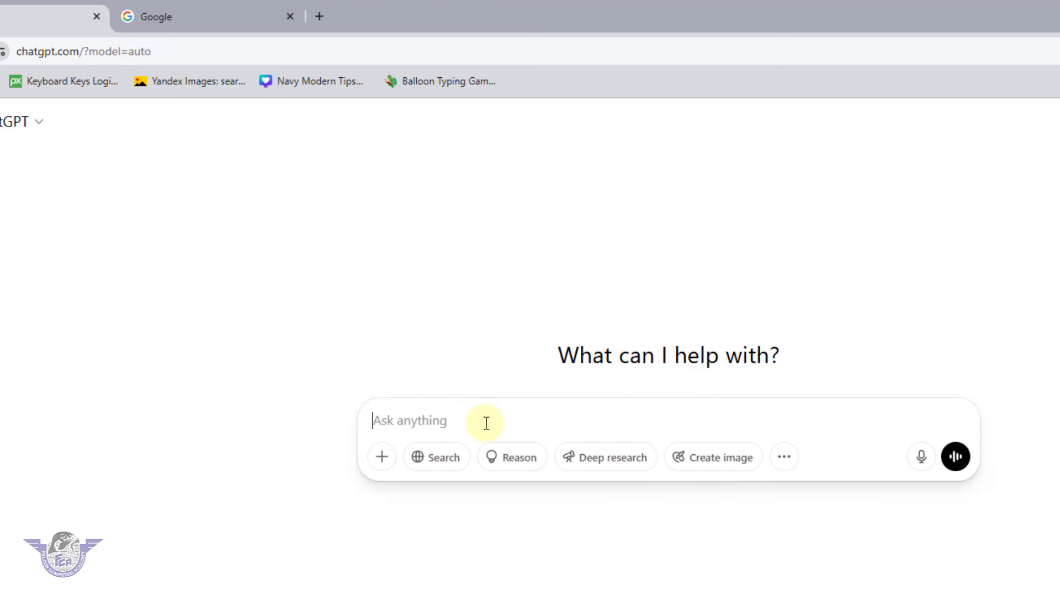
text(Mujhe aik Prompt)
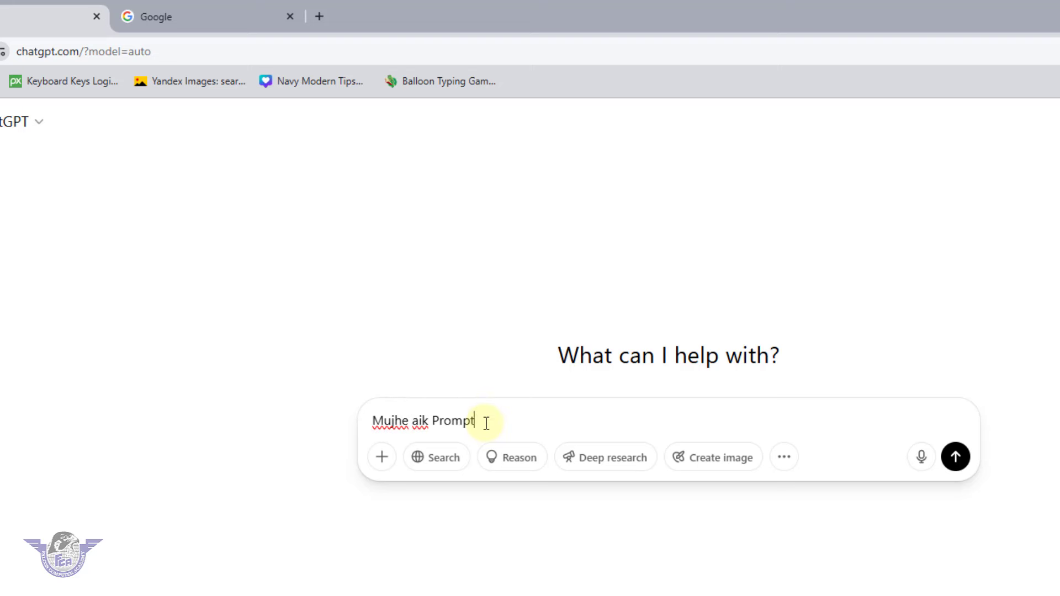
text( WRite)
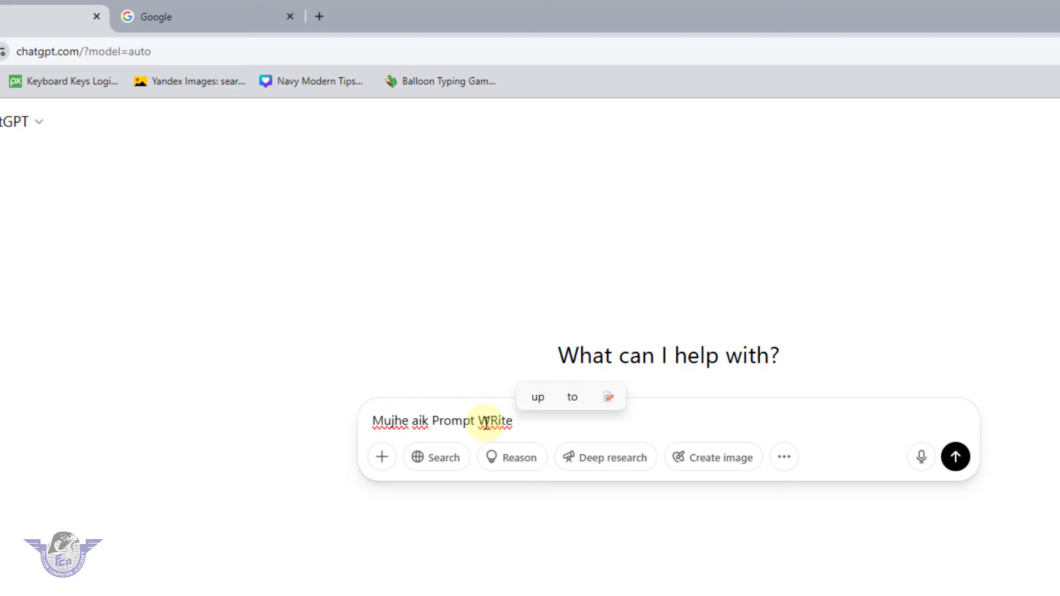
key(BackSpace)
text(e k)
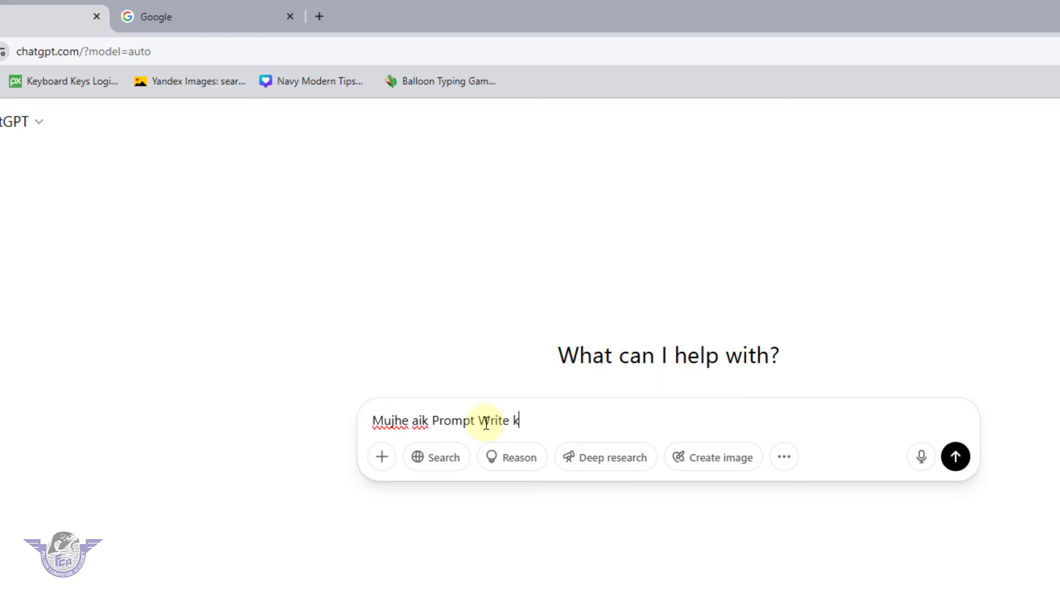
text(r do jis mein aik Falcon )
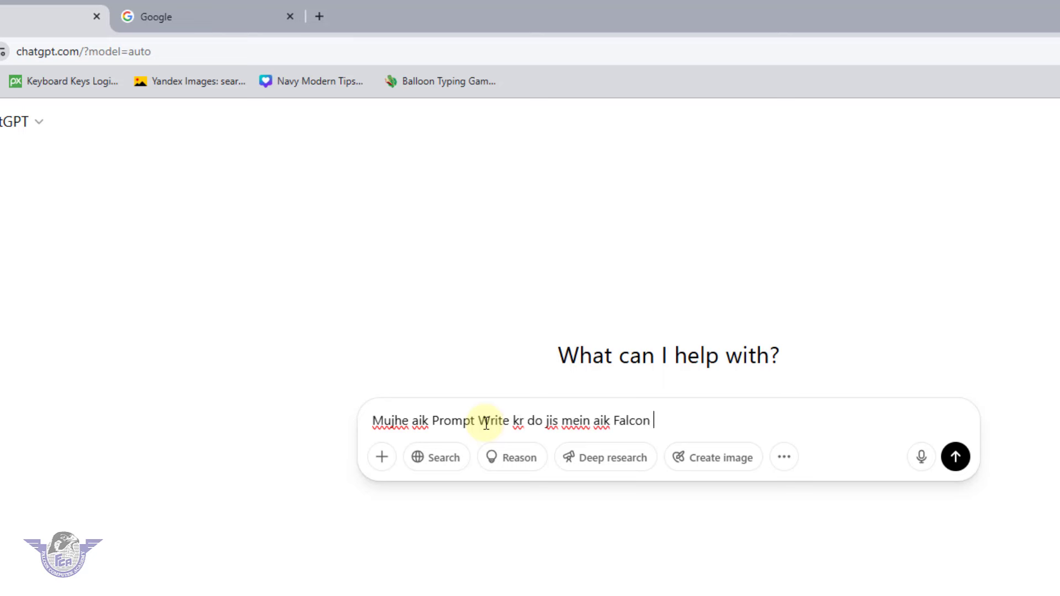
text(Computer )
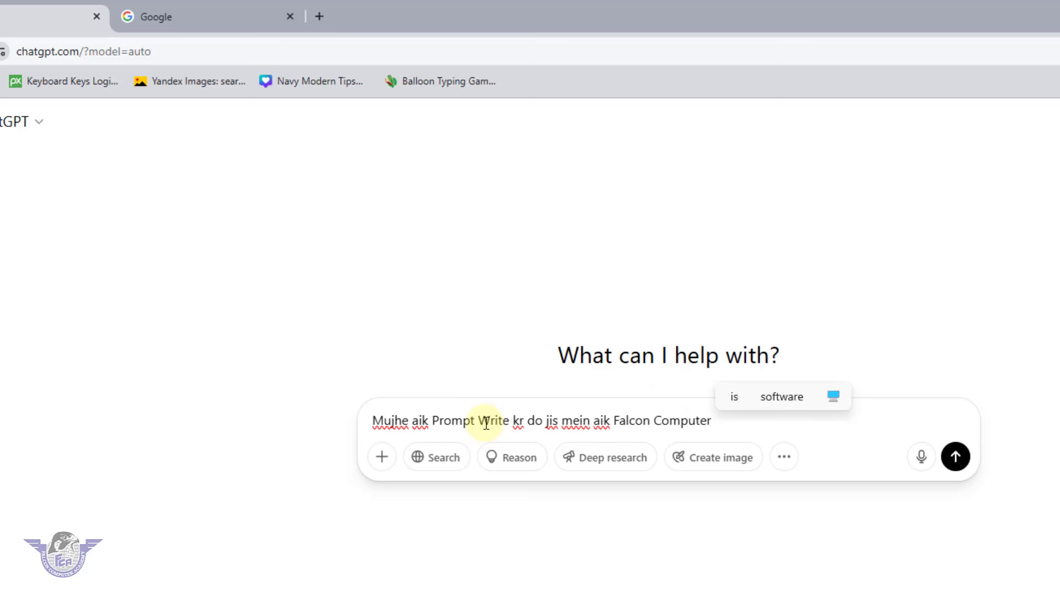
text(Chala Raha ho)
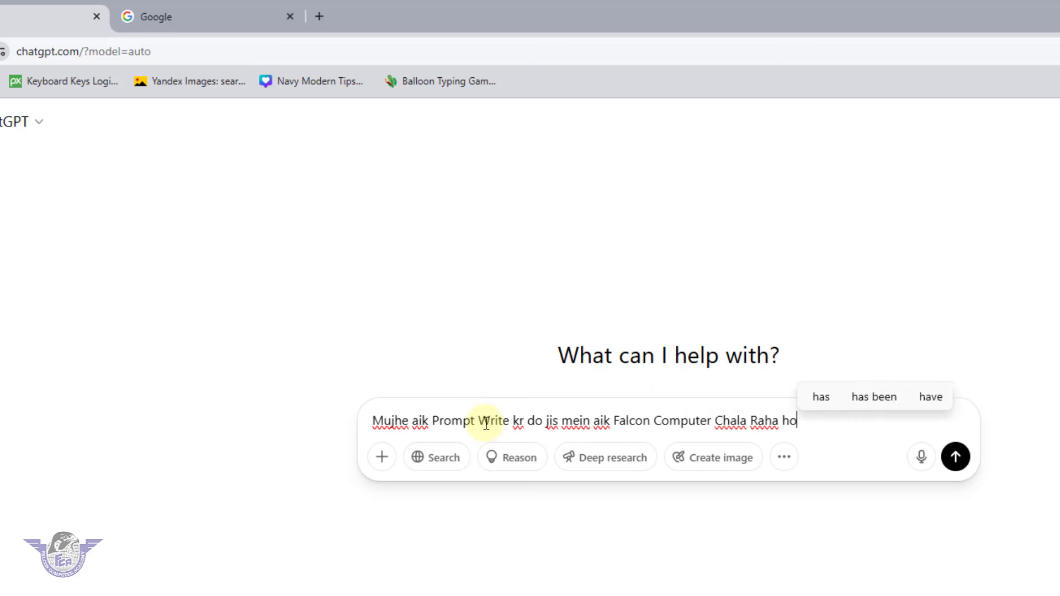
text(.)
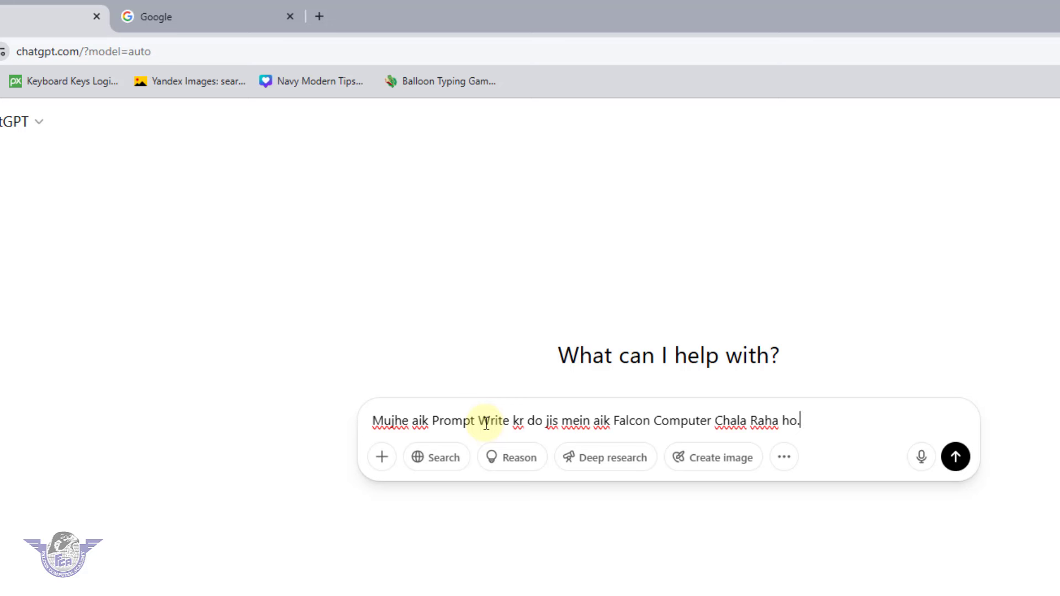
text(aur prompt )
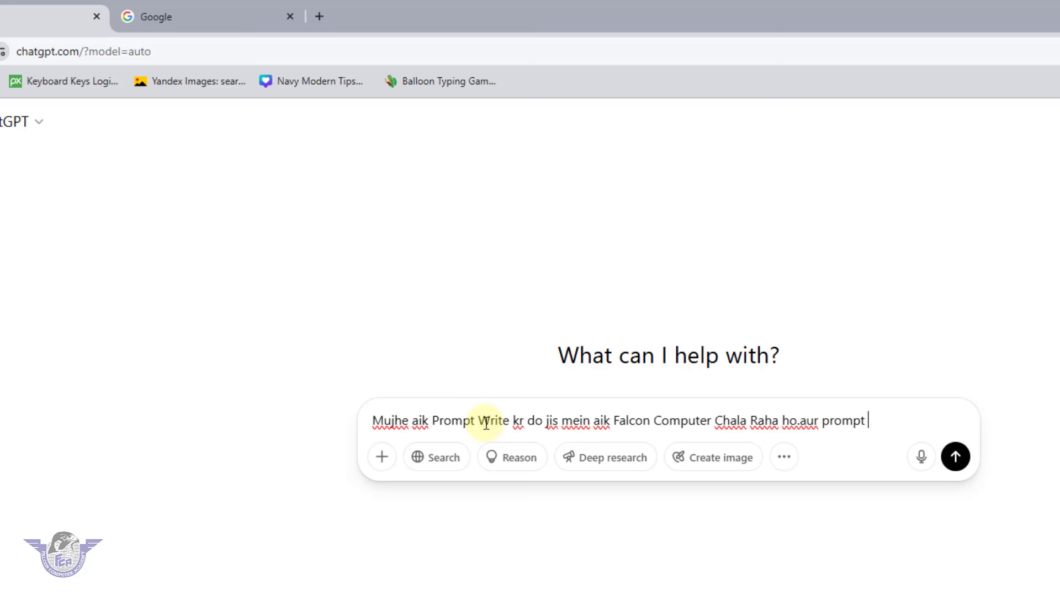
text(english mein o)
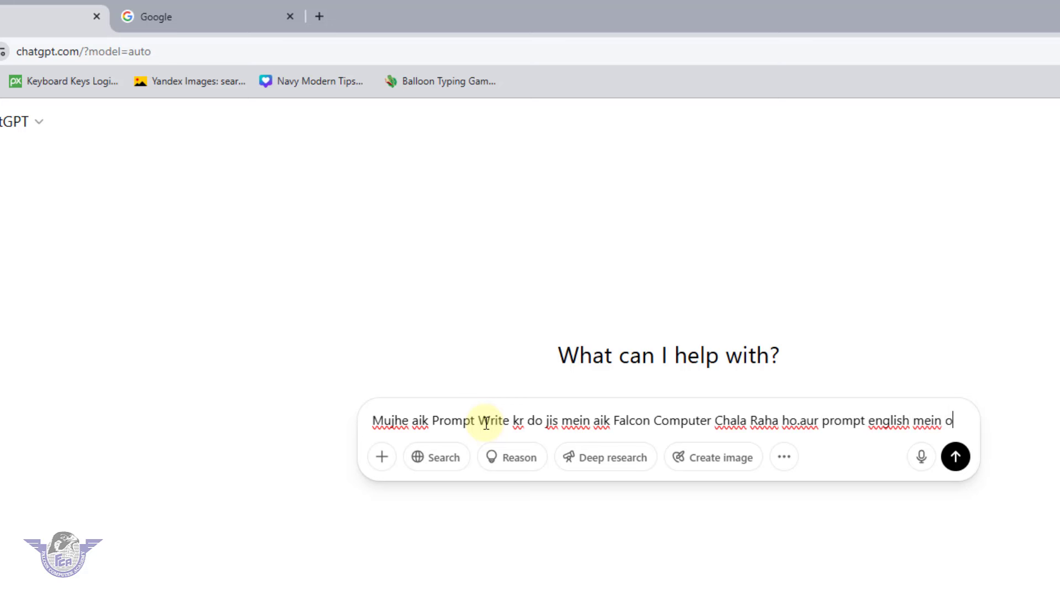
key(Return)
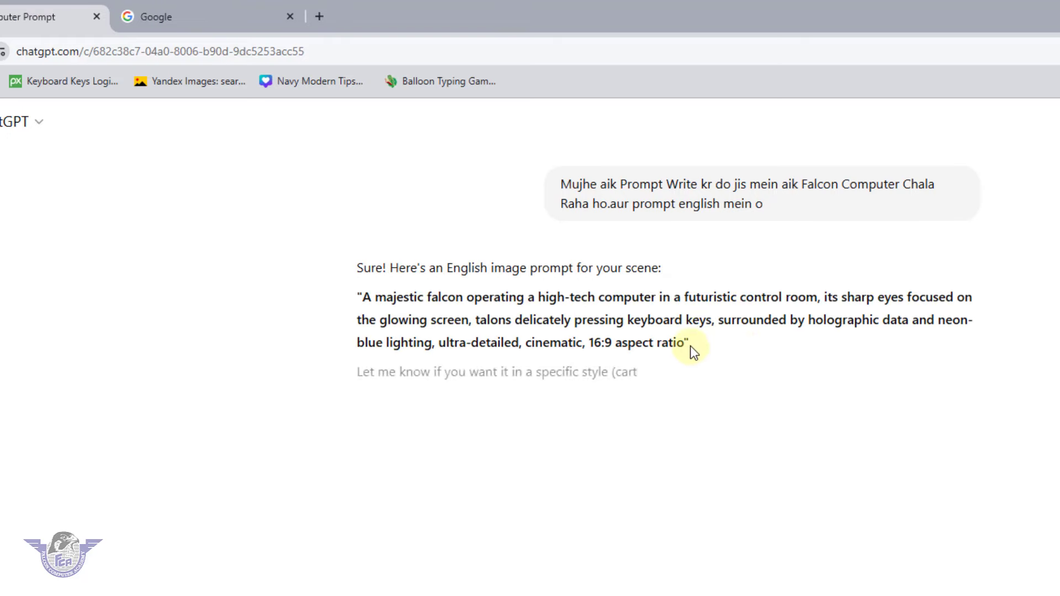
Copy the quoted falcon prompt from the ChatGPT reply and paste it into the image description in Google AI Studio.
drag(690, 345, 339, 300)
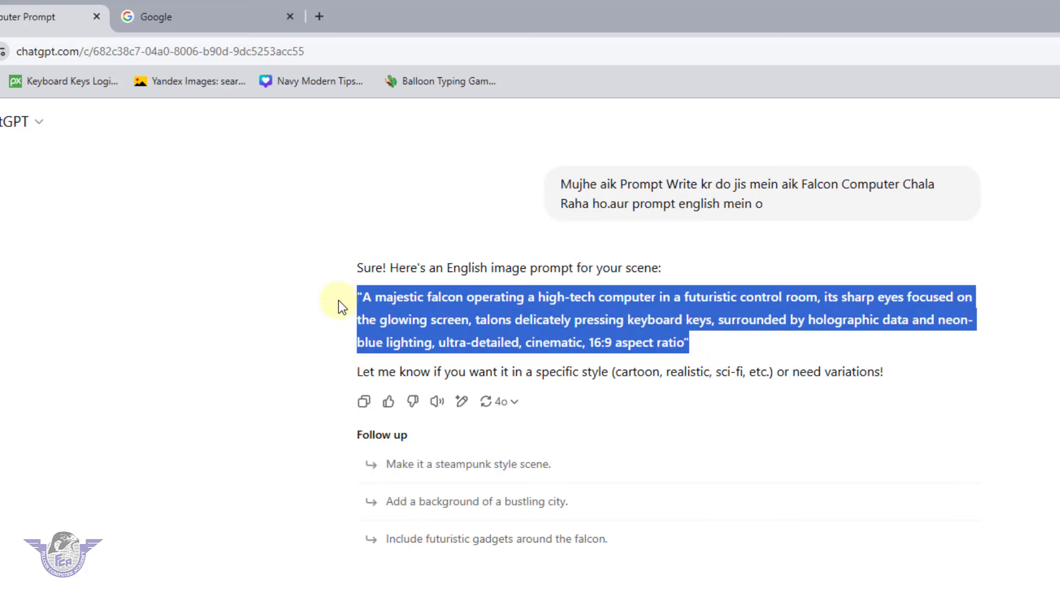
right_click(446, 307)
click(482, 328)
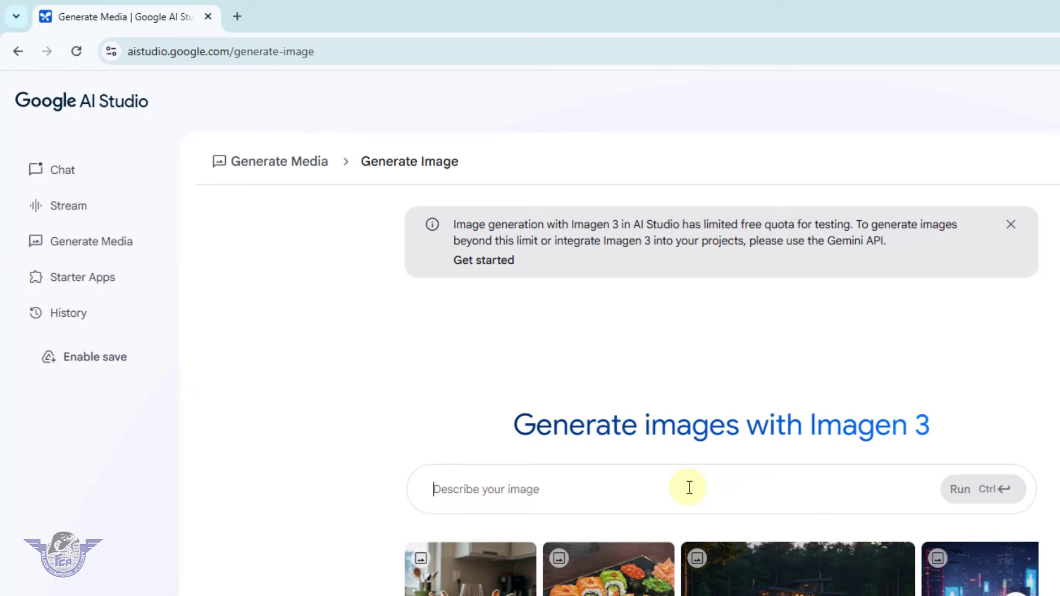
click(688, 489)
right_click(688, 489)
click(625, 484)
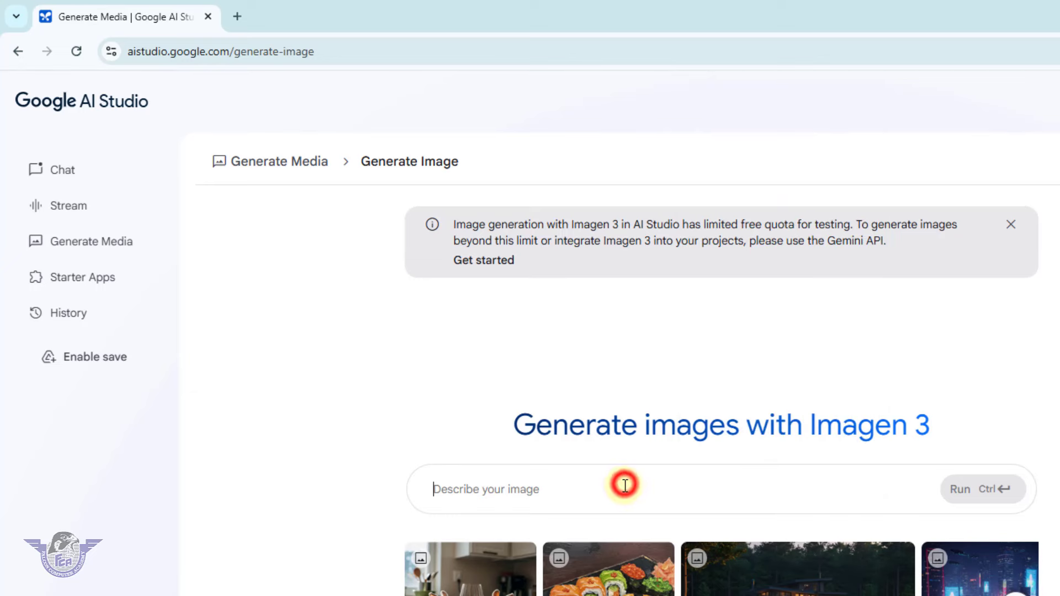
key(ctrl+v)
key(ctrl+v)
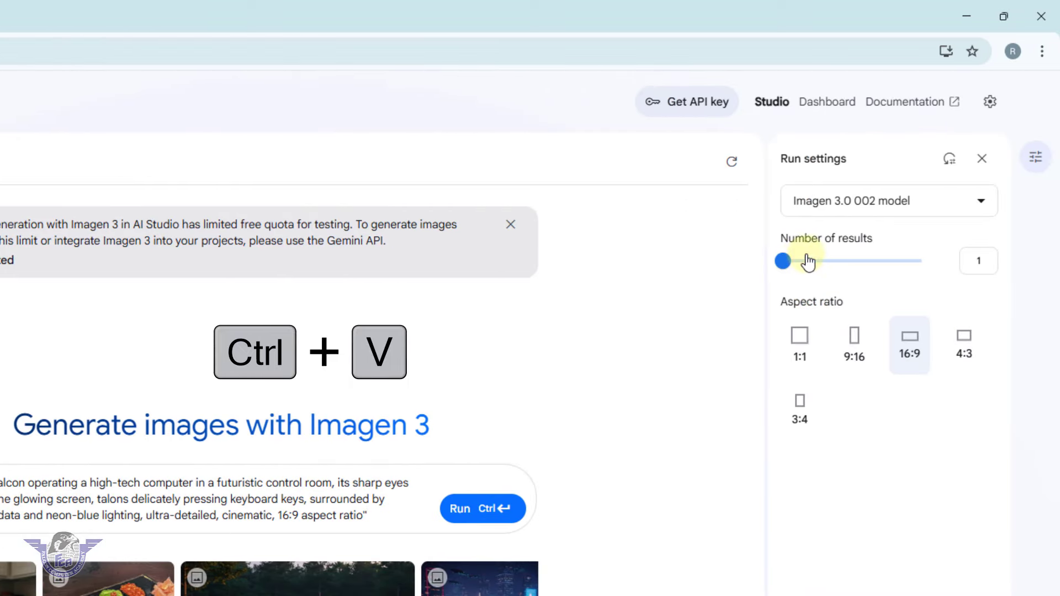
Set the number of results to 2 and generate the falcon images from the prompt.
drag(787, 265, 828, 264)
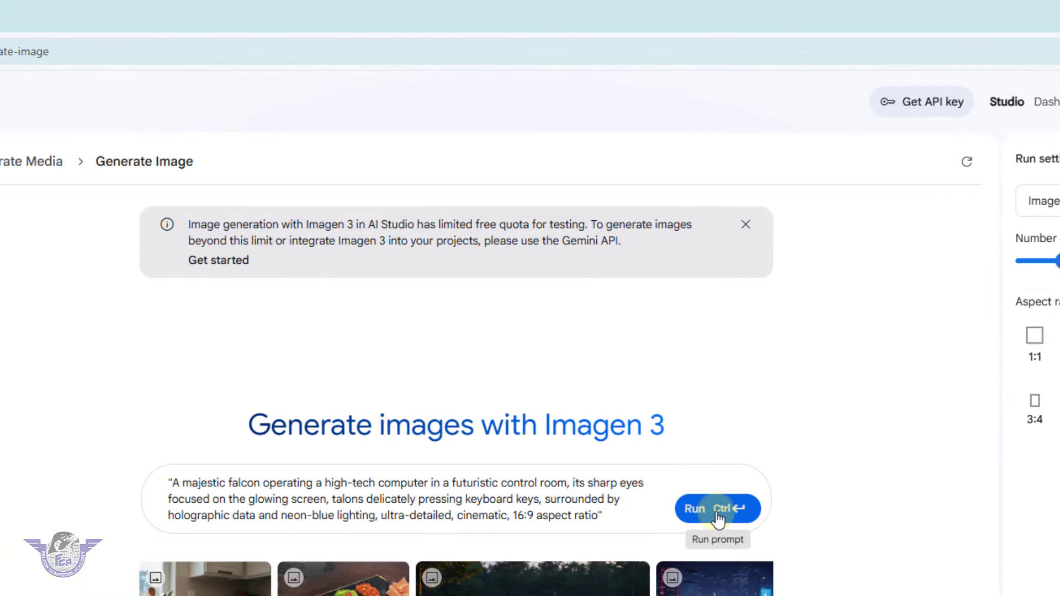
click(717, 510)
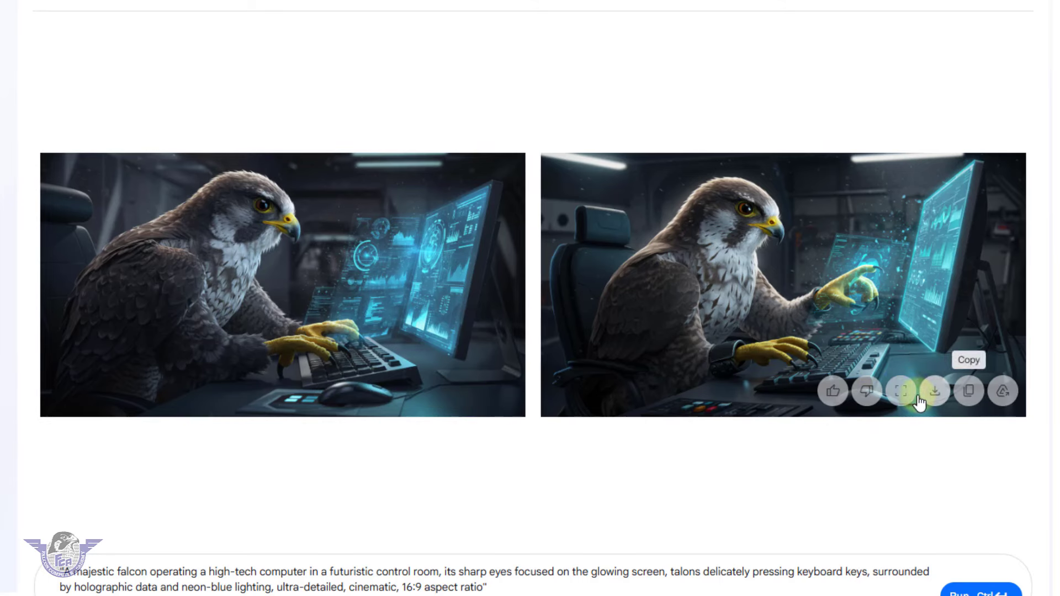
Open the generated images in the enlarged preview and download the first falcon image.
click(900, 391)
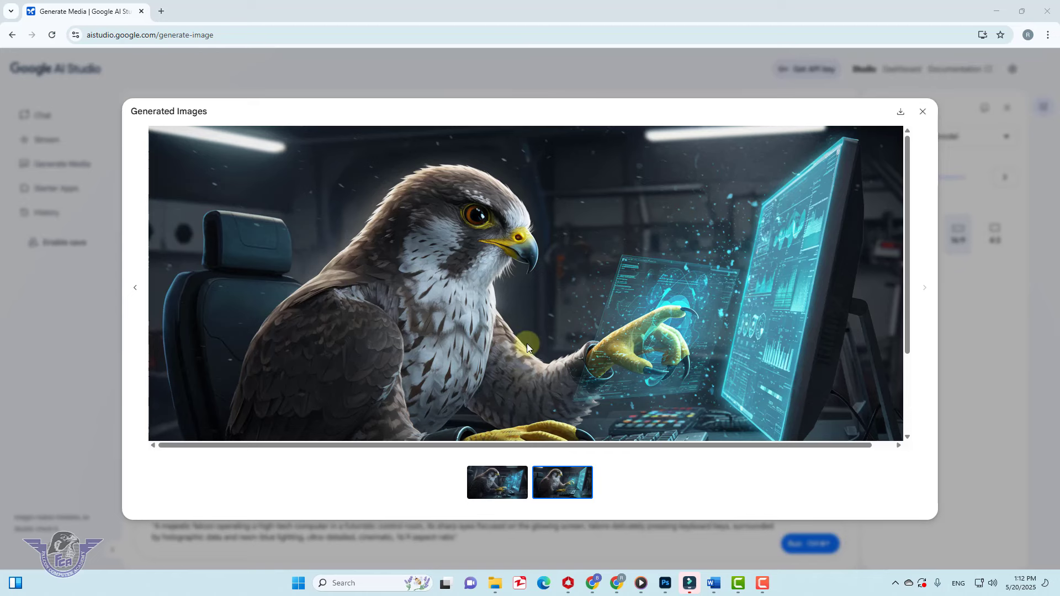
click(496, 480)
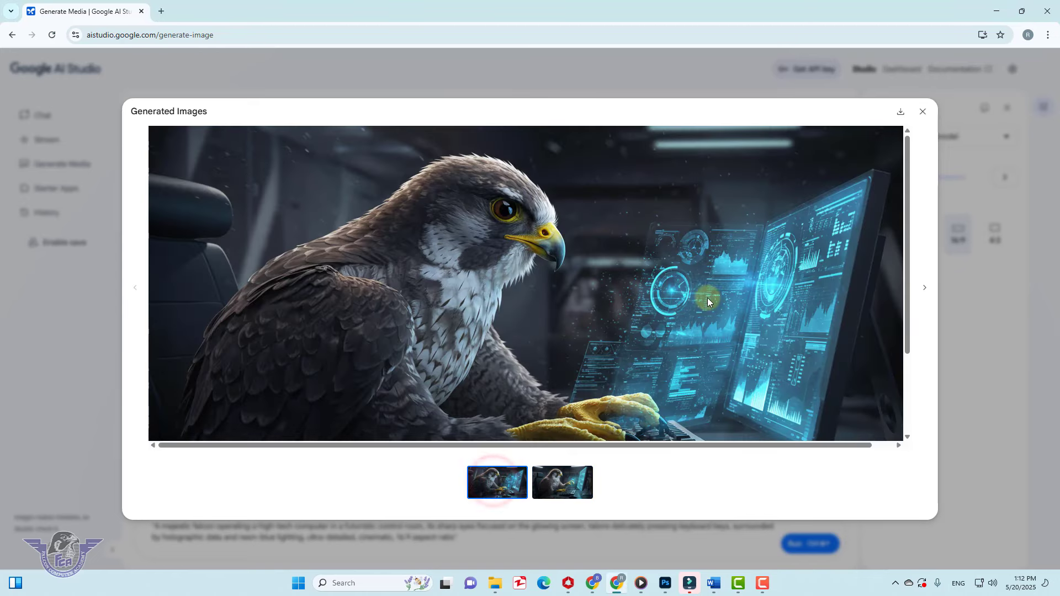
scroll(633, 303, down, 3)
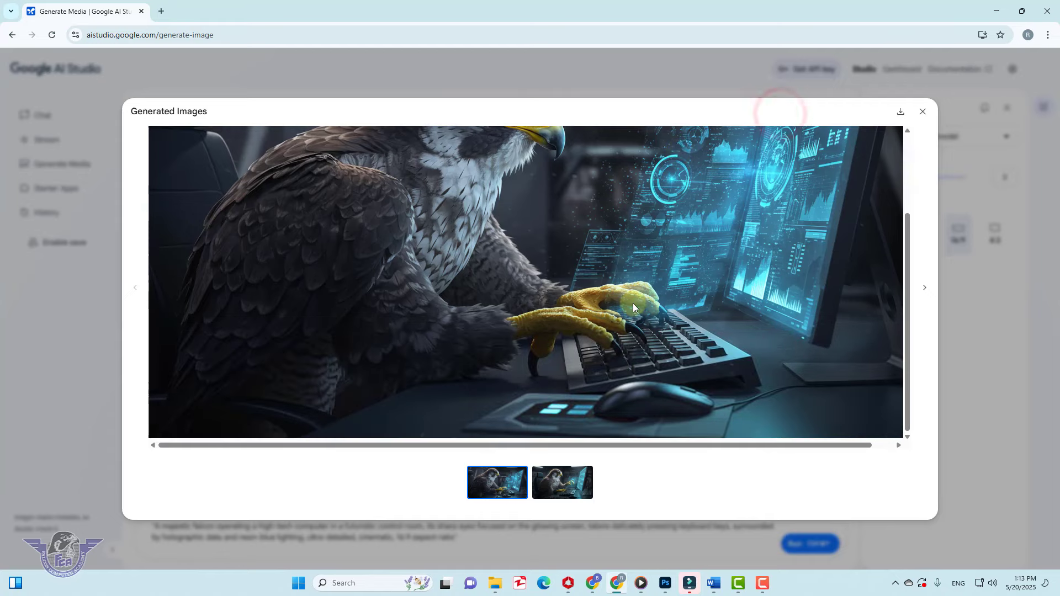
scroll(635, 301, up, 3)
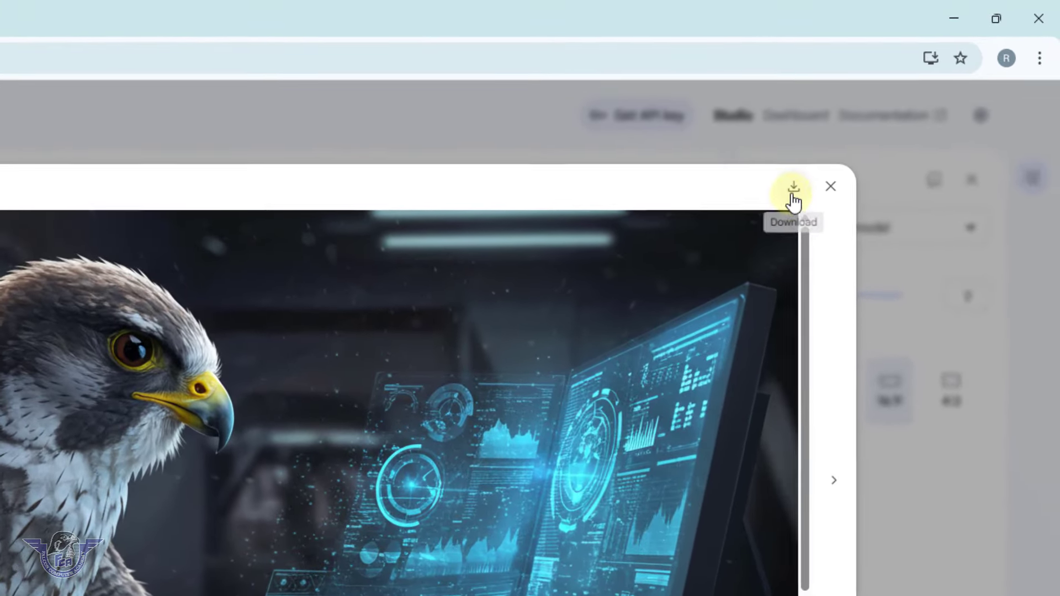
click(900, 111)
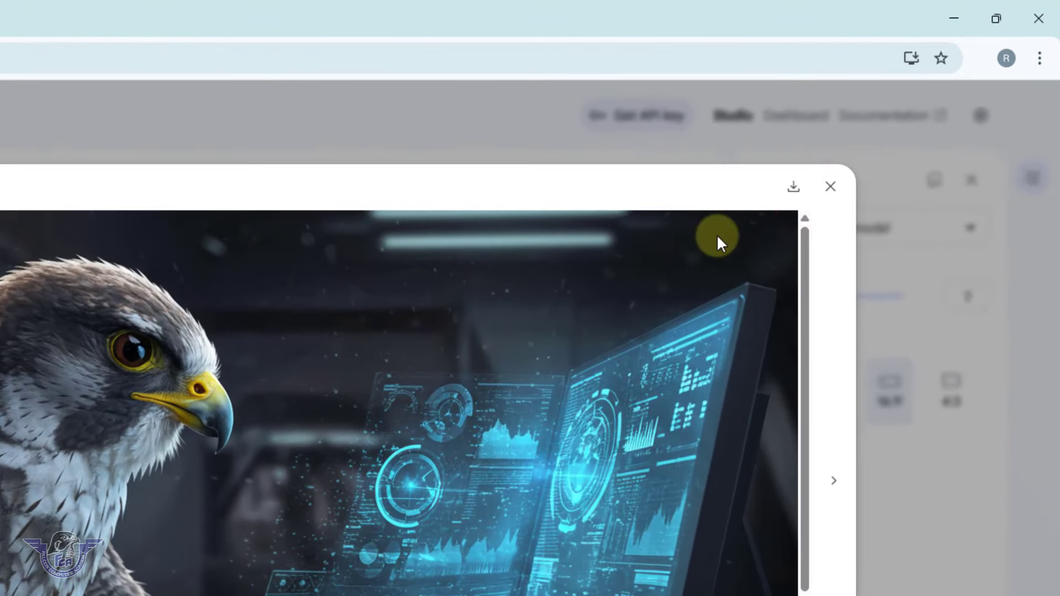
Open the downloaded file Generated Image 1.png and maximize its viewer window.
click(971, 61)
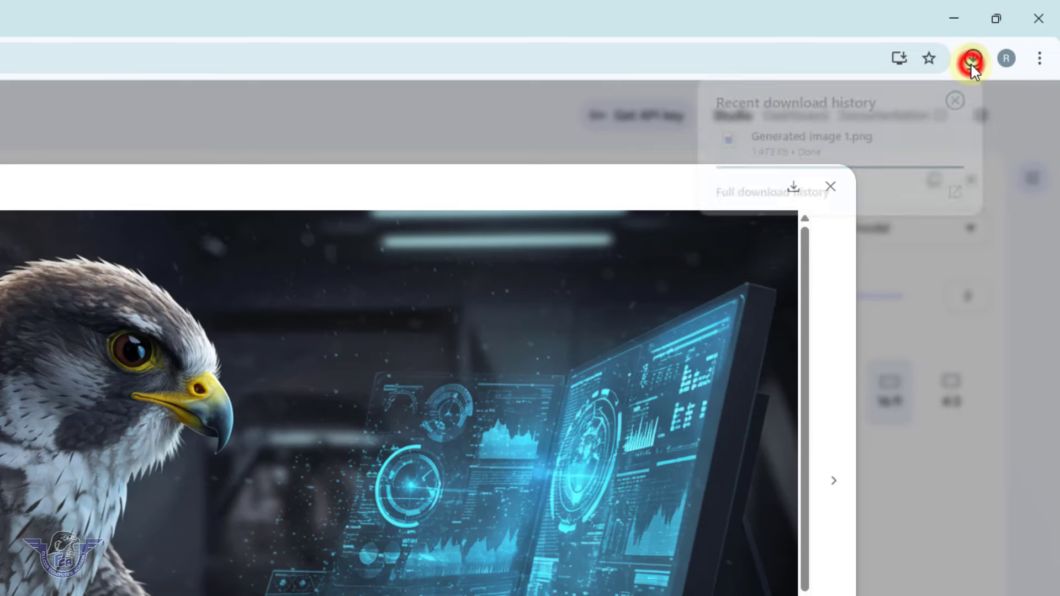
click(796, 143)
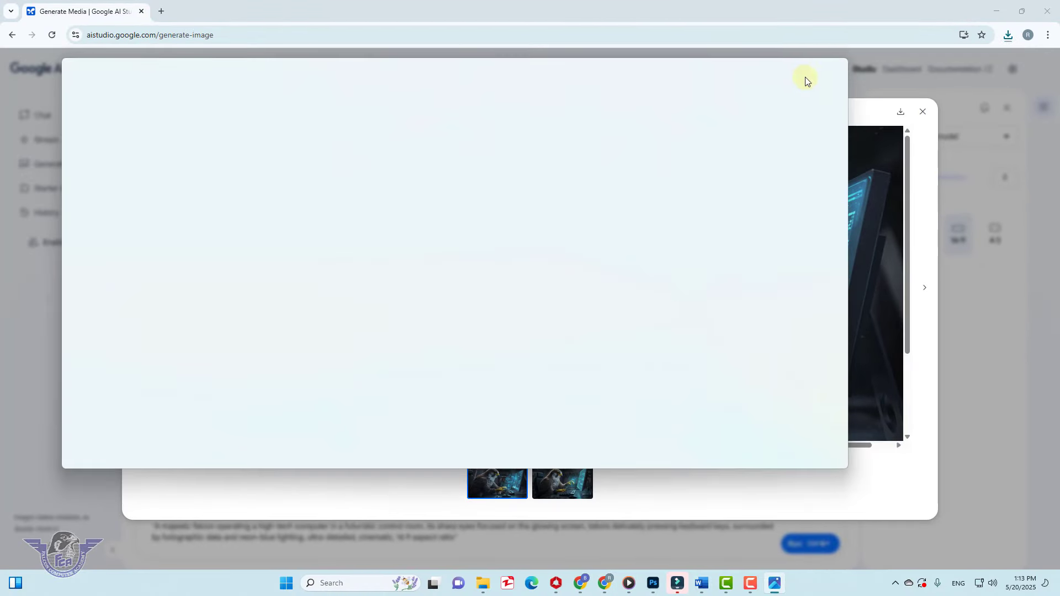
mouse_move(810, 71)
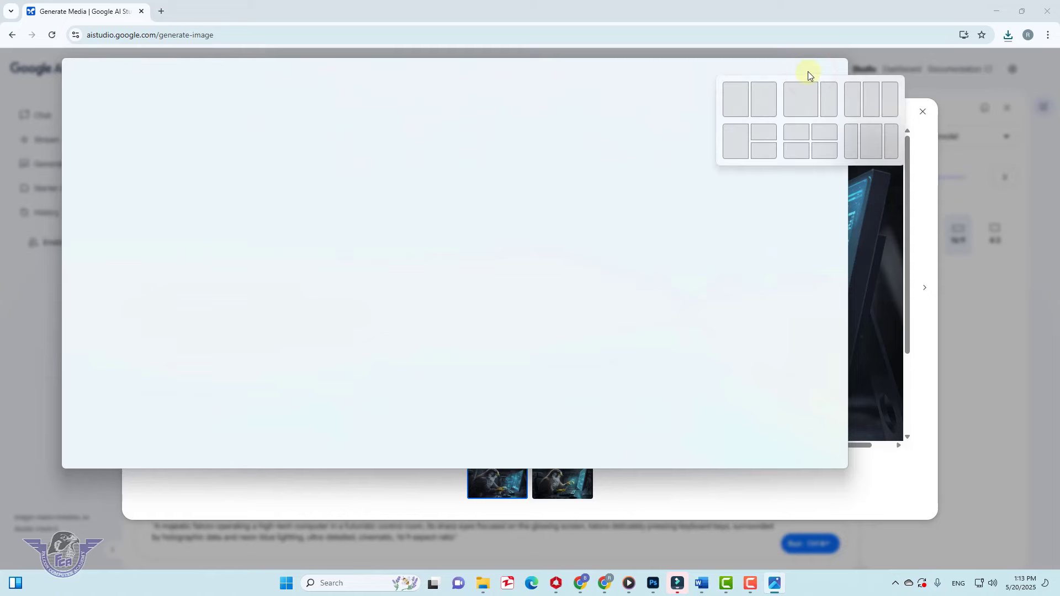
click(808, 70)
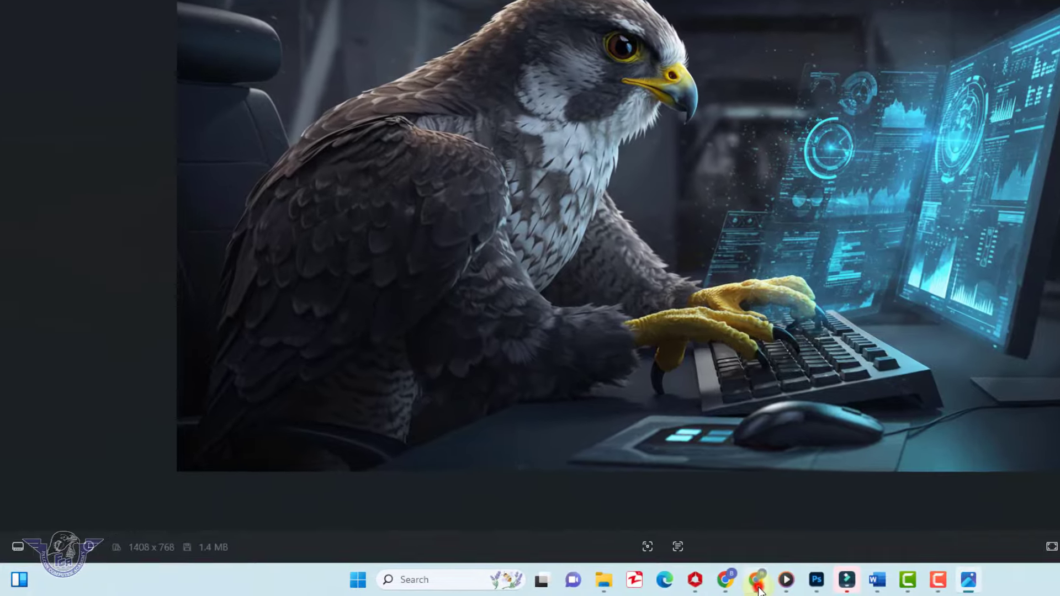
Switch back to Google AI Studio and close the enlarged image preview.
click(605, 582)
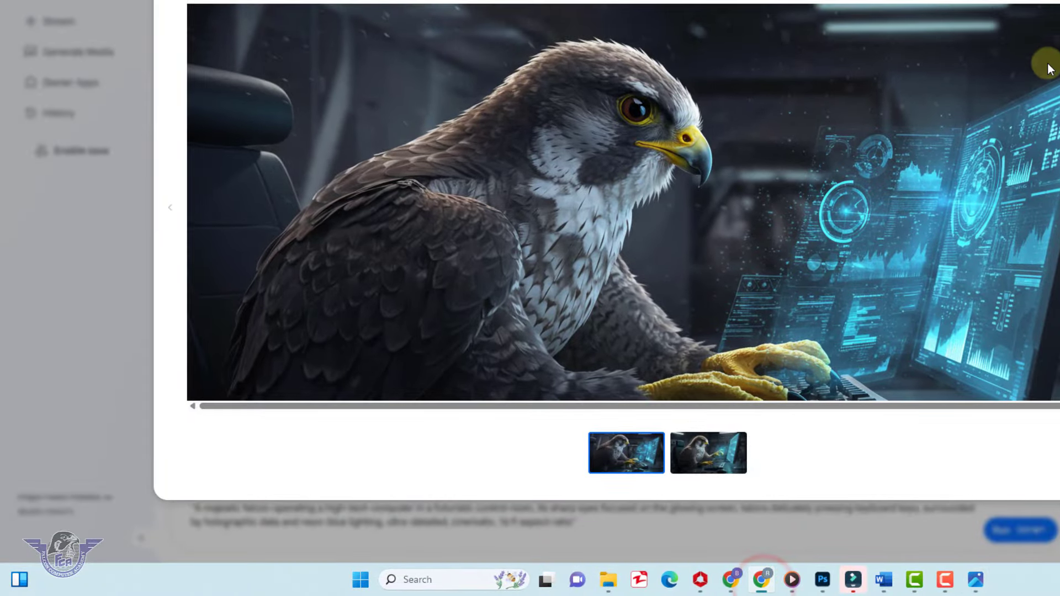
key(Escape)
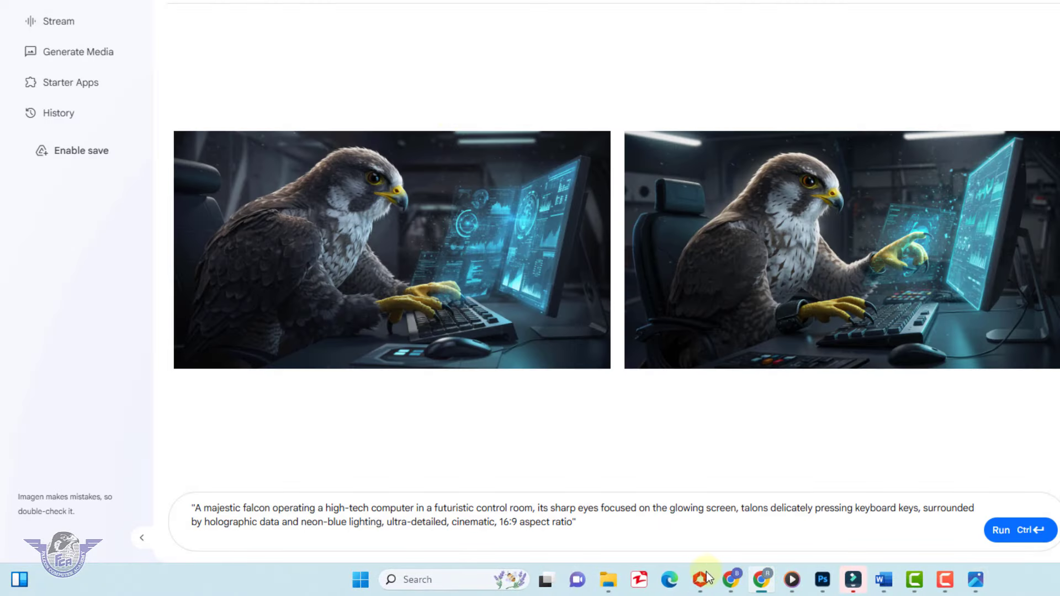
Switch to ChatGPT and send "Mujhe aik asay prompt wrtie kr do jis mein aik Falcon Office Dress mein Laptop utha kar walk kr rha ho.".
click(732, 584)
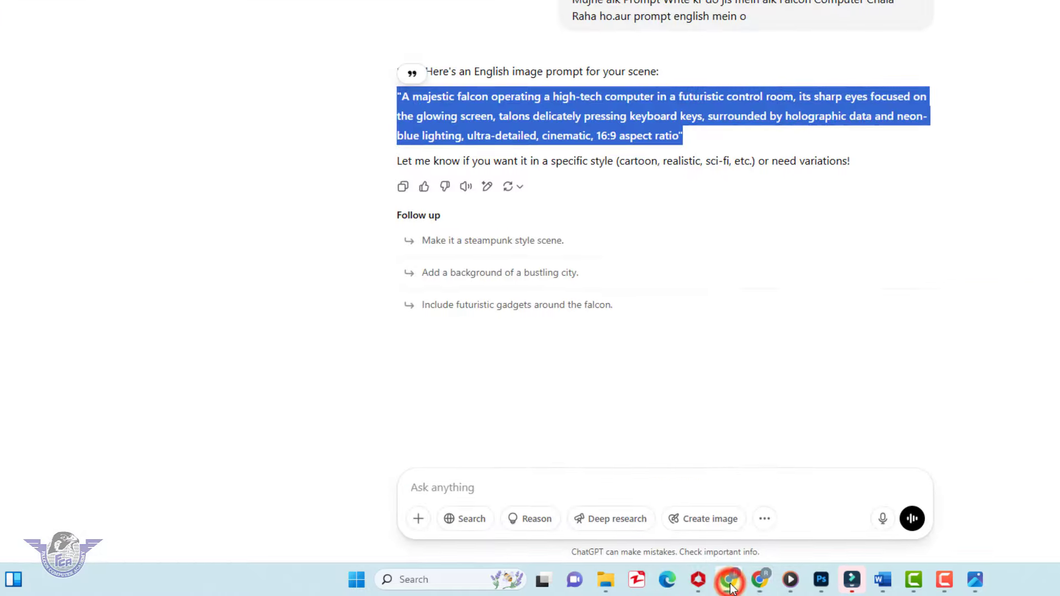
click(523, 484)
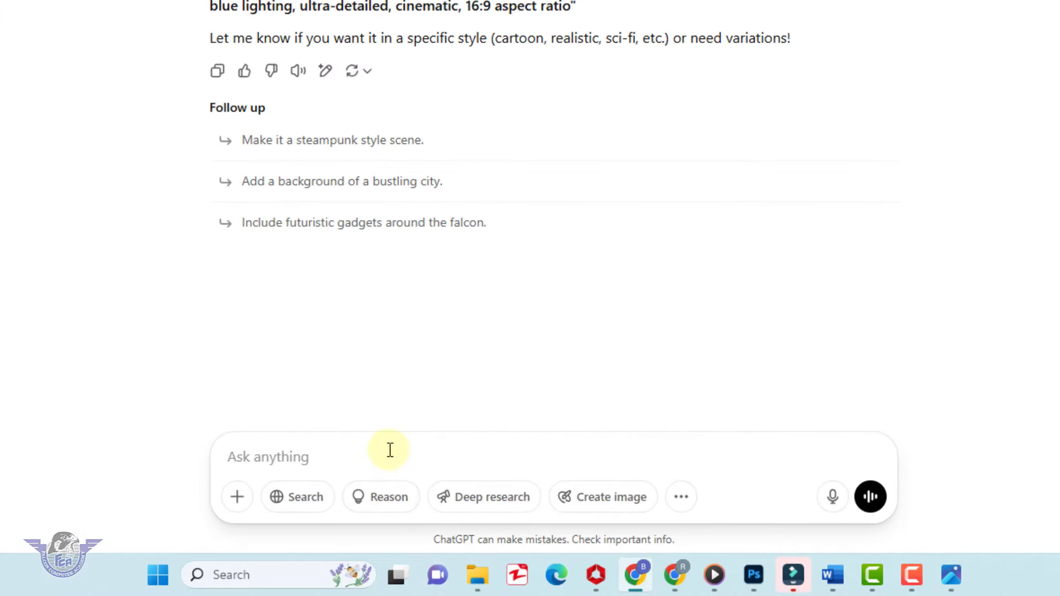
text(Mujhe aik a)
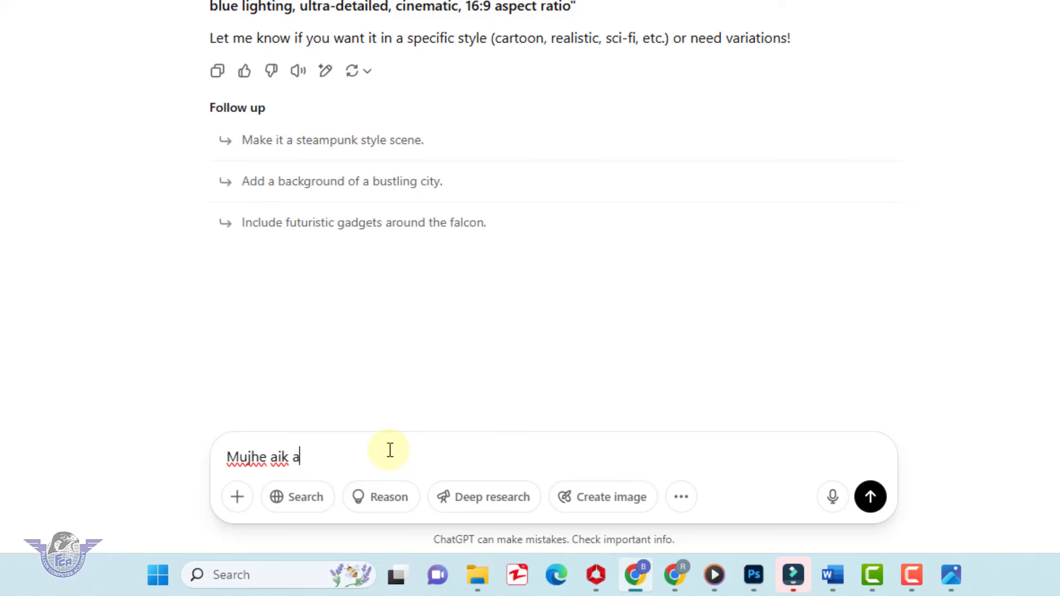
text(say prompt )
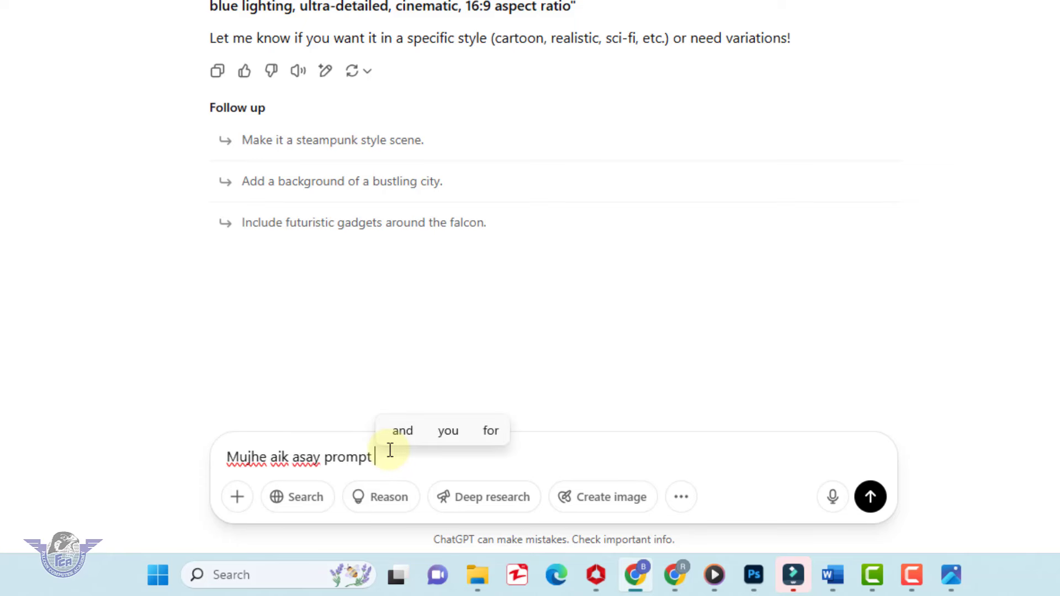
text(wrtie kr do jis )
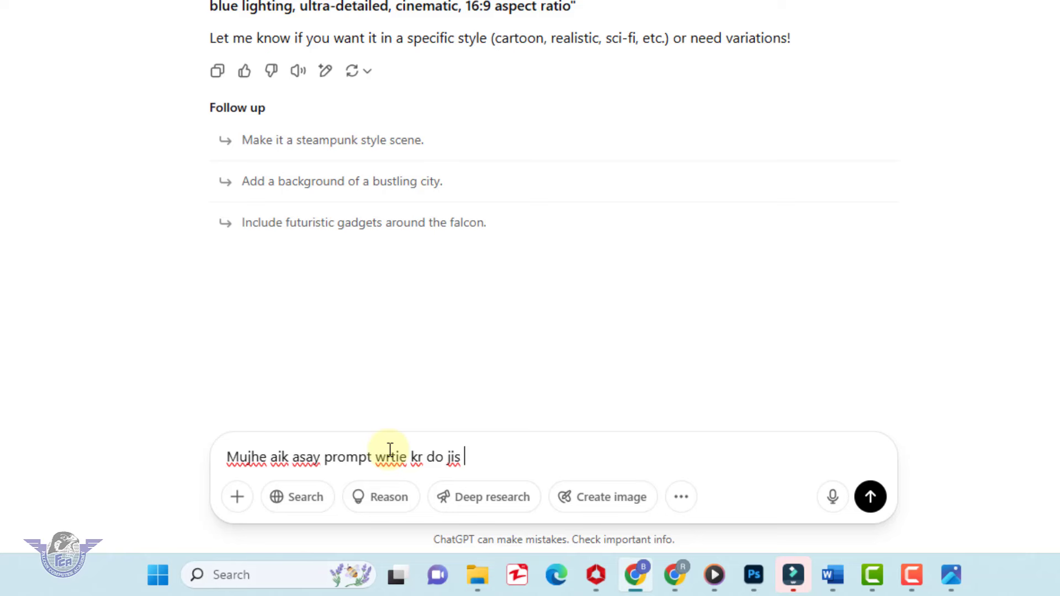
text(mein aik Falcon )
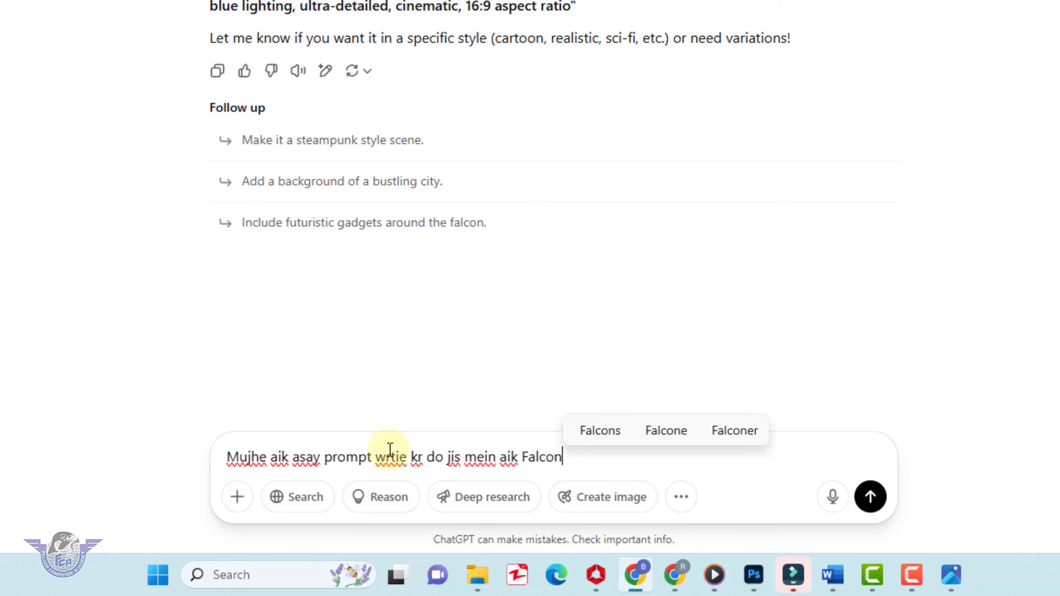
text(Office )
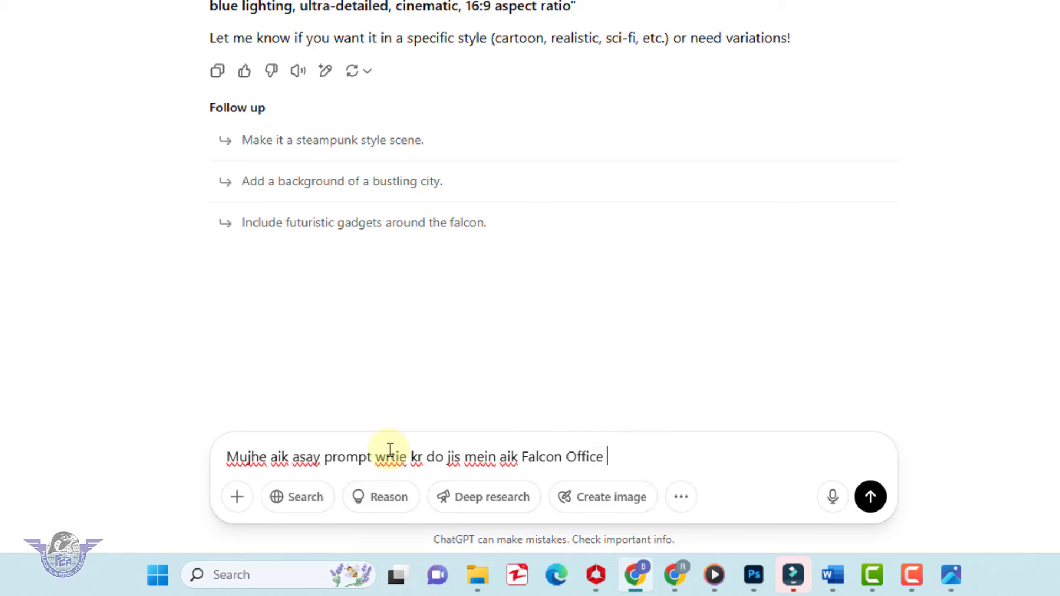
text(Dress mein)
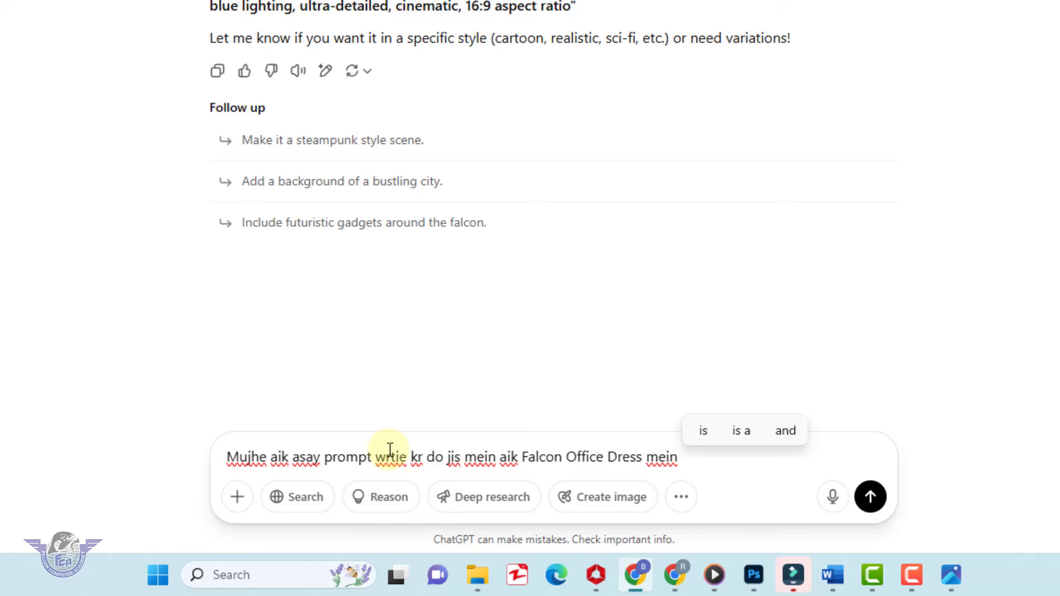
text( Lapto)
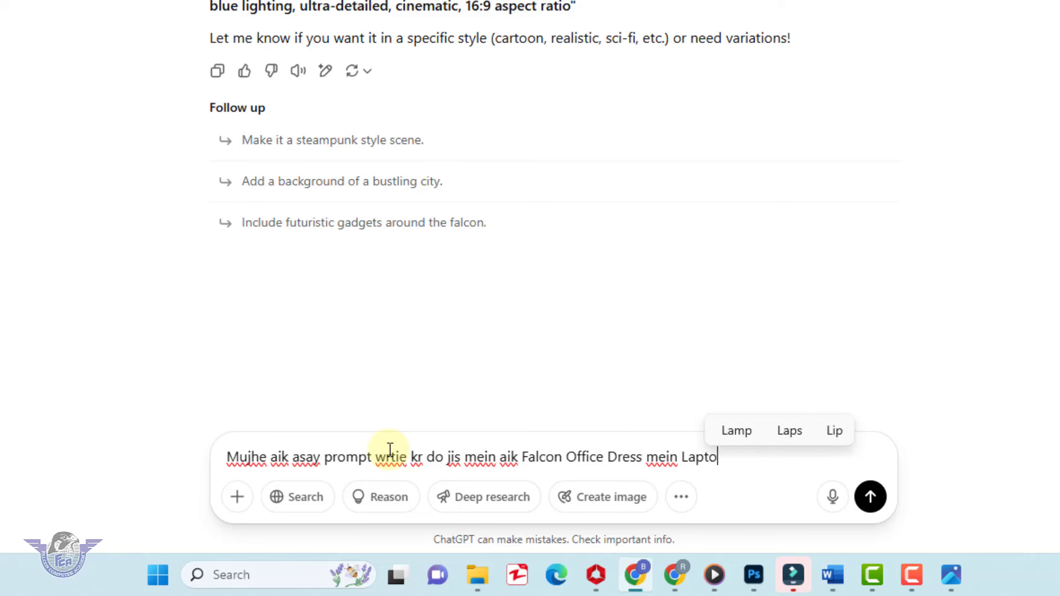
text(p u)
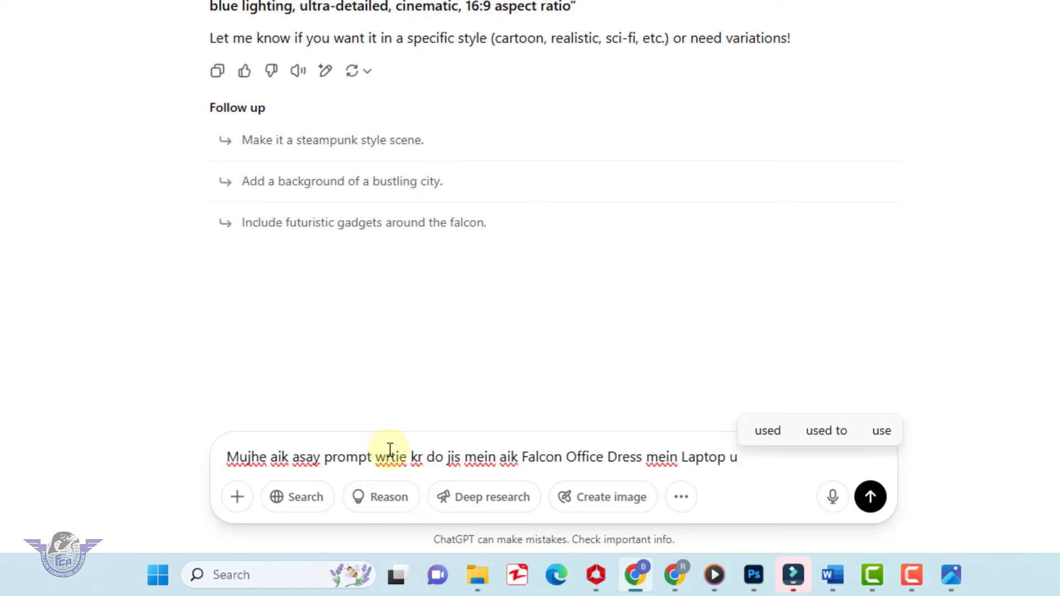
text(tha kar wal)
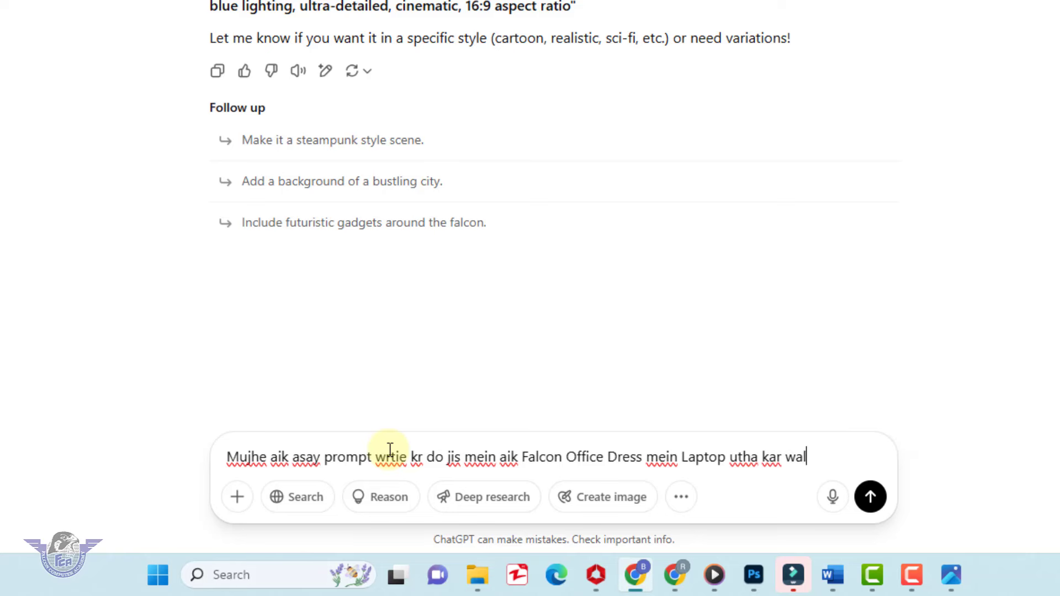
text(k kr rha ho.)
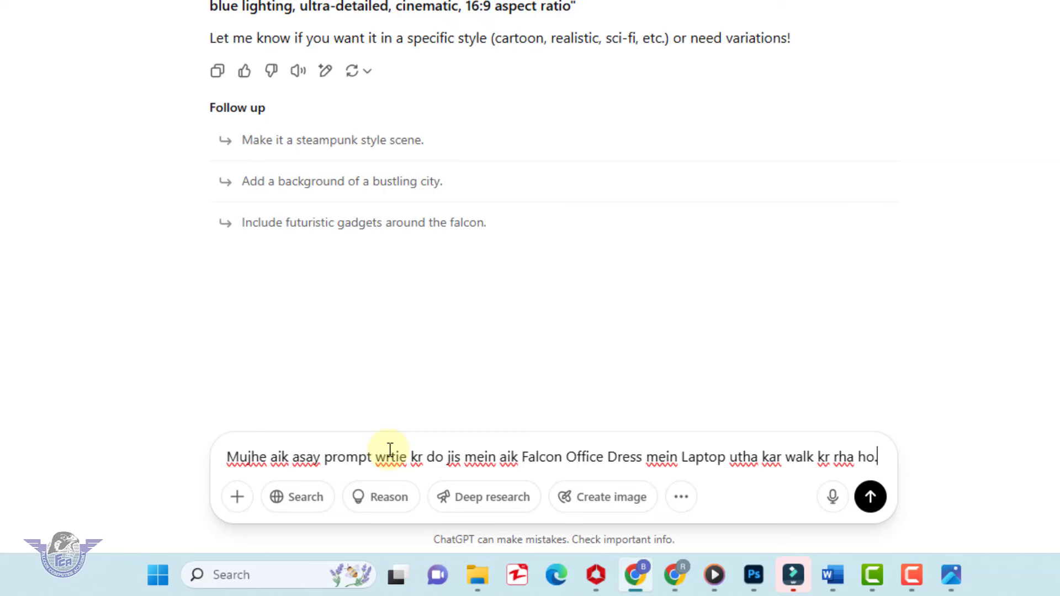
key(Return)
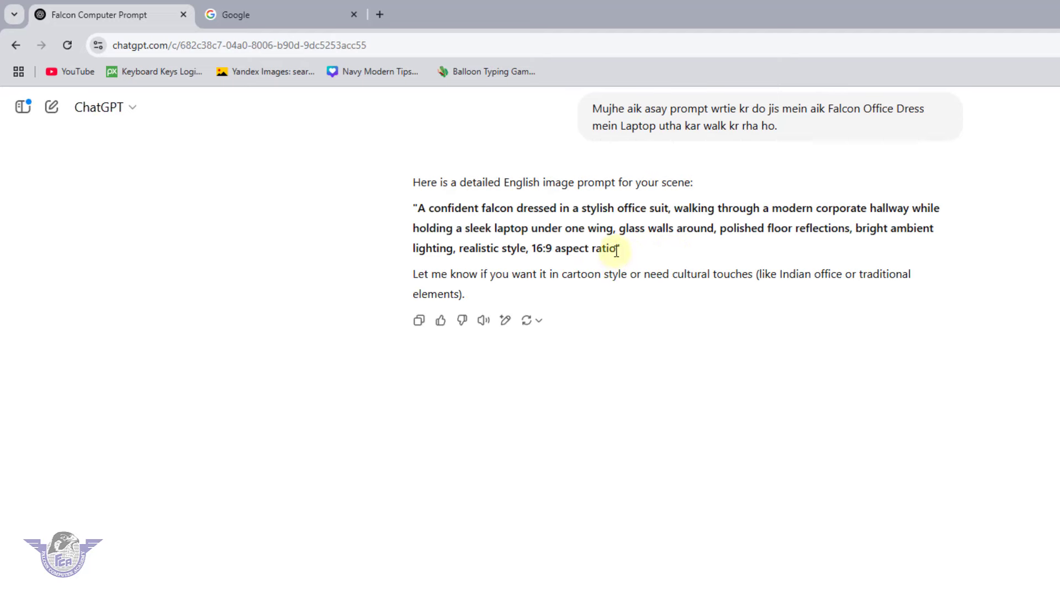
Copy the full quoted image prompt about the confident falcon in an office suit from ChatGPT's reply.
drag(617, 249, 414, 208)
right_click(490, 235)
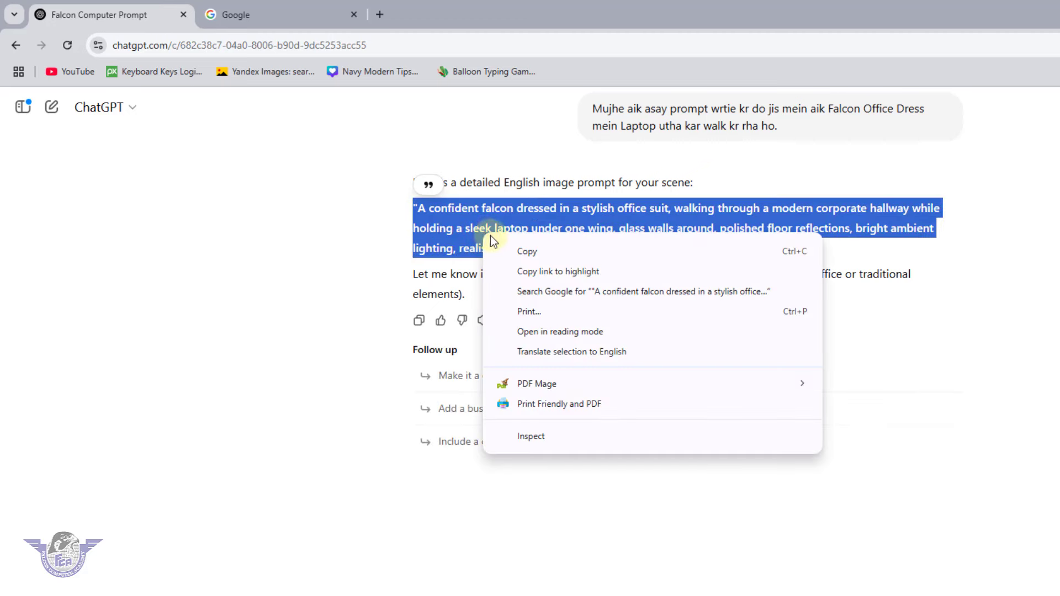
click(527, 252)
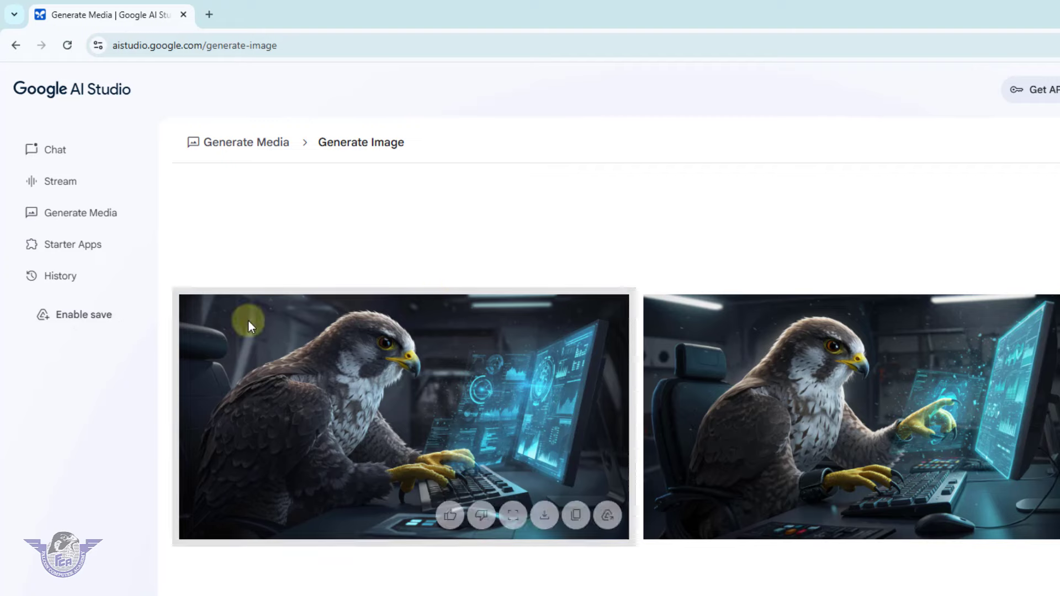
Switch to Google AI Studio, open the Veo video generator from Generate Media and paste the copied falcon prompt as the video description.
click(75, 217)
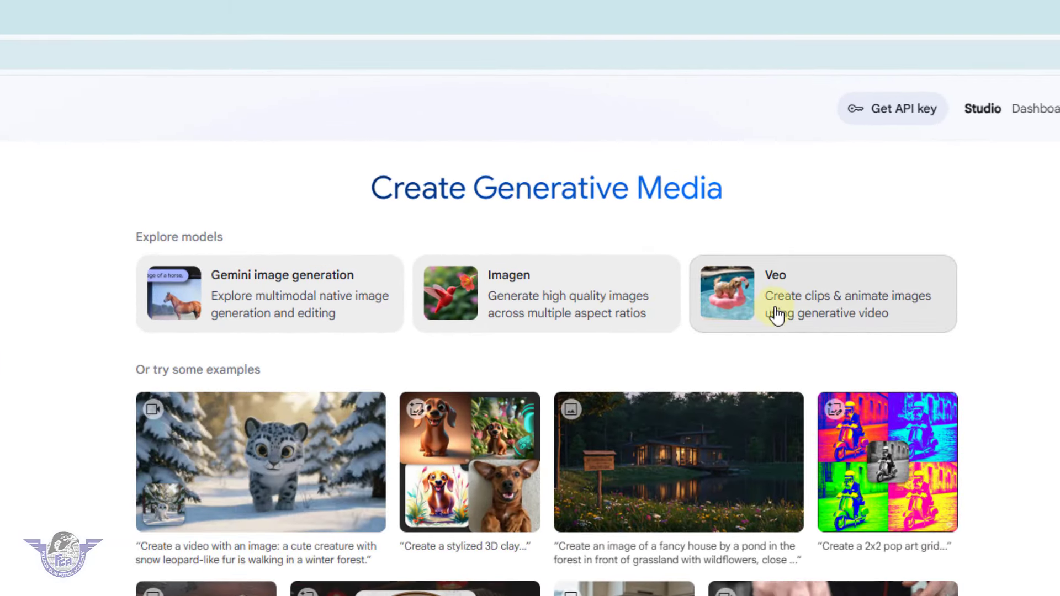
click(784, 308)
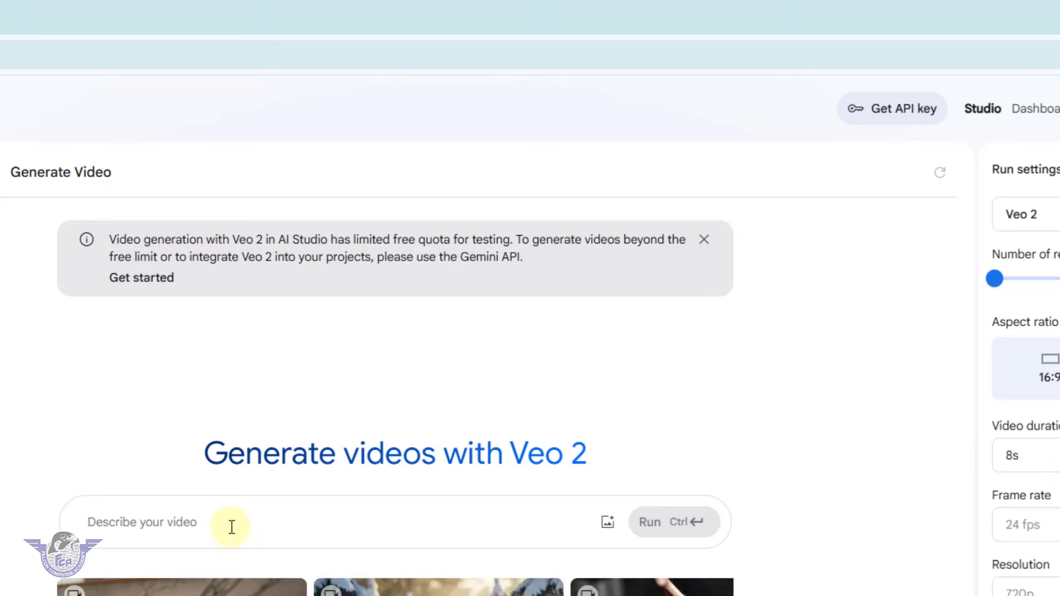
click(253, 530)
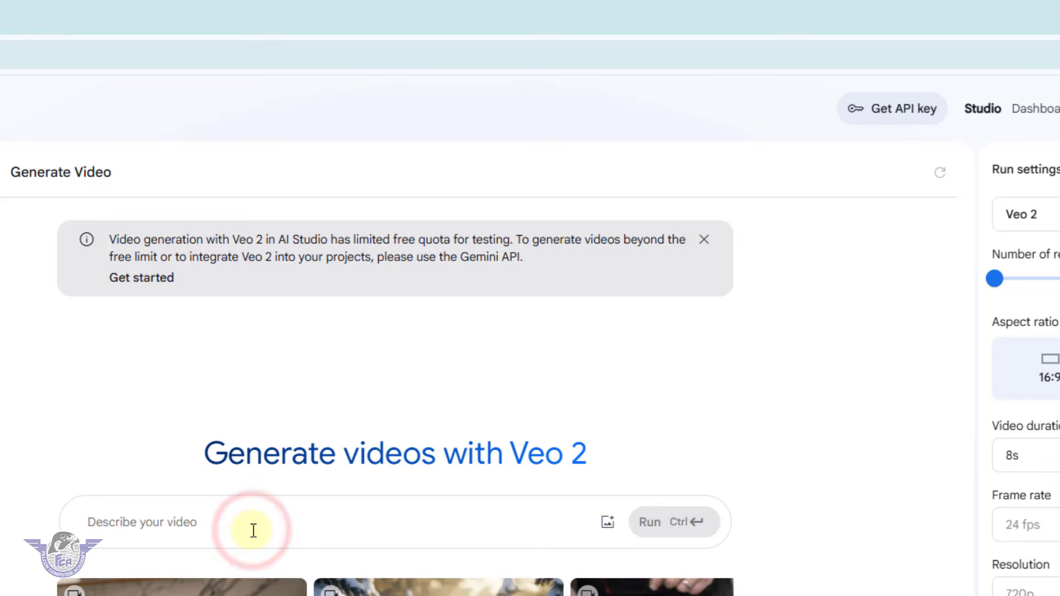
key(ctrl+v)
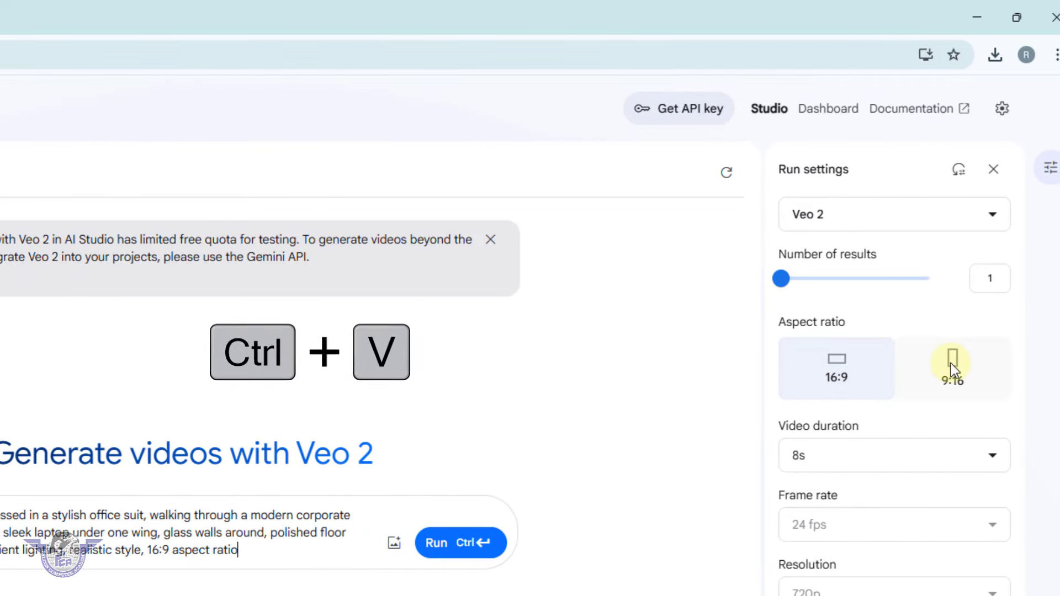
Generate the falcon video with Veo 2 using a 16:9 aspect ratio and a 6s video duration.
click(846, 376)
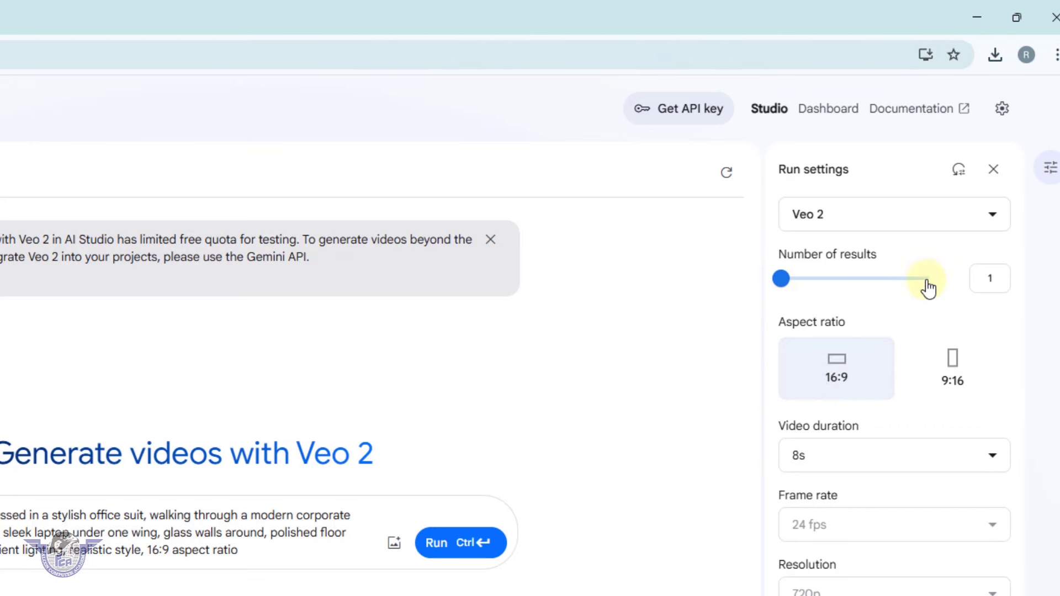
click(856, 458)
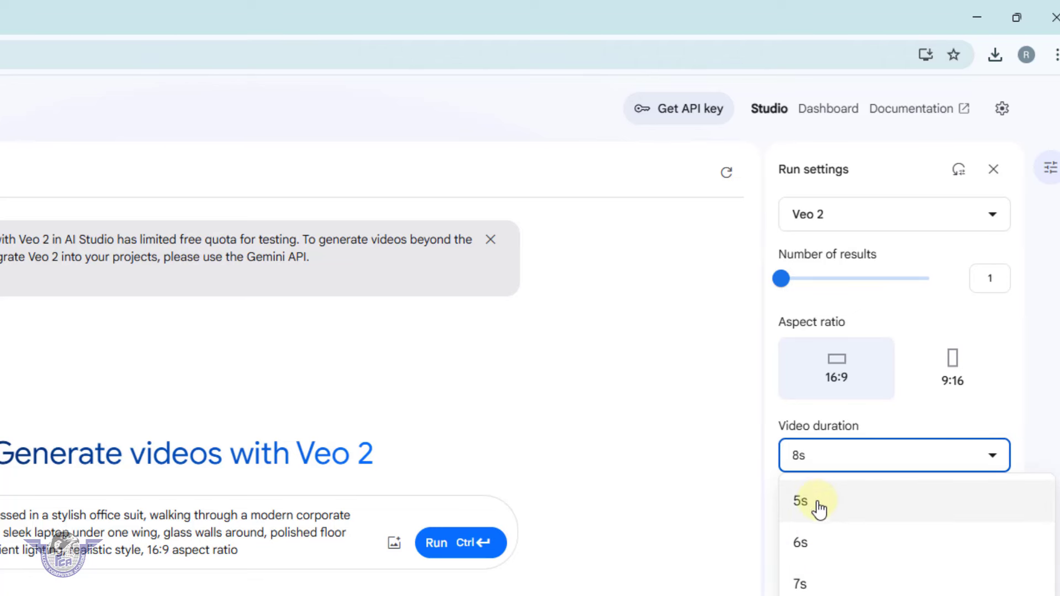
click(806, 540)
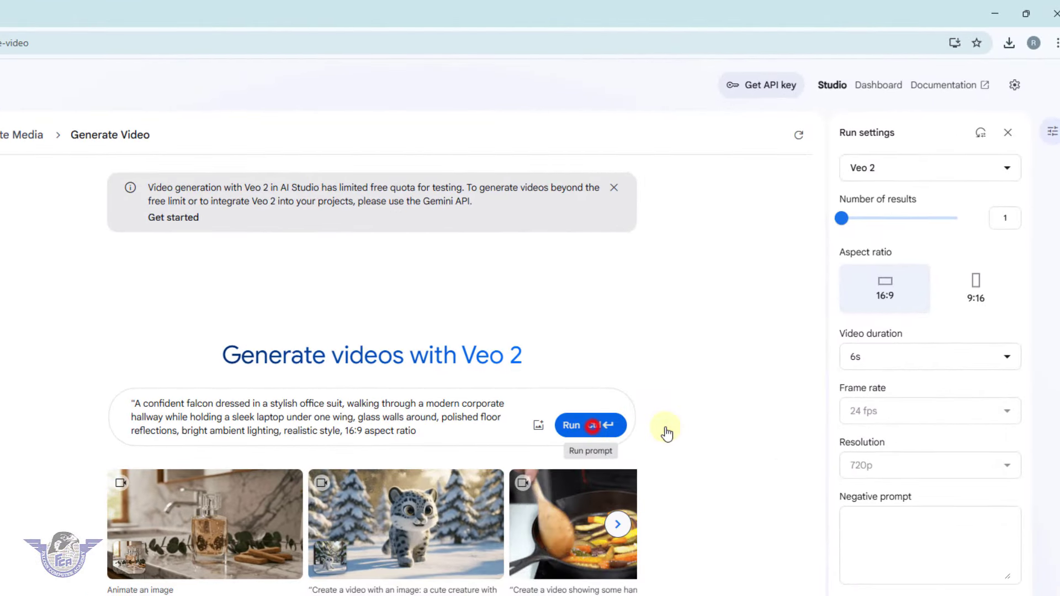
click(599, 437)
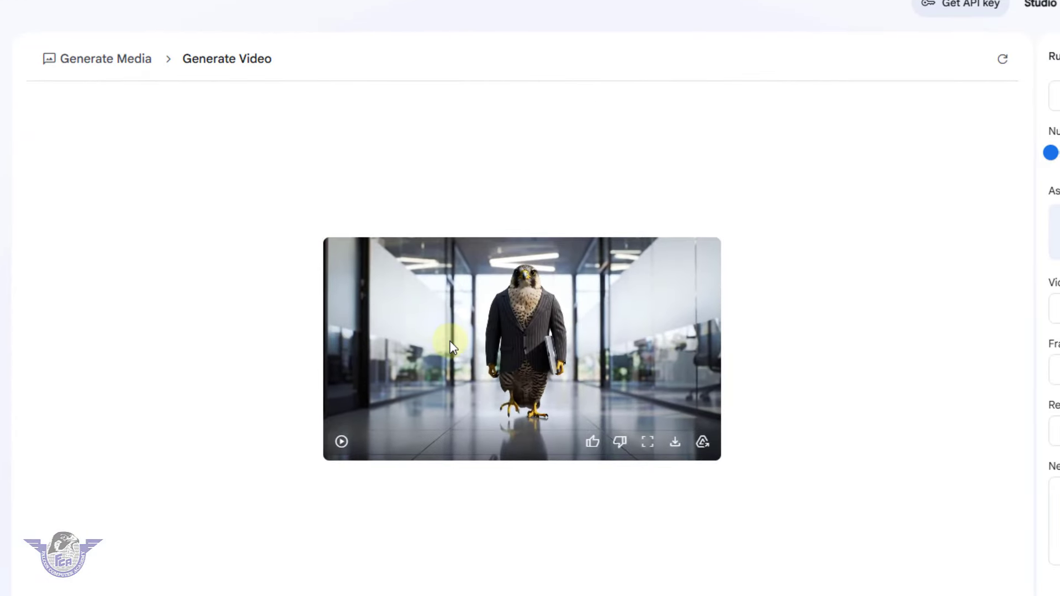
Open the generated falcon video in the enlarged preview, play it through and close the preview.
click(644, 446)
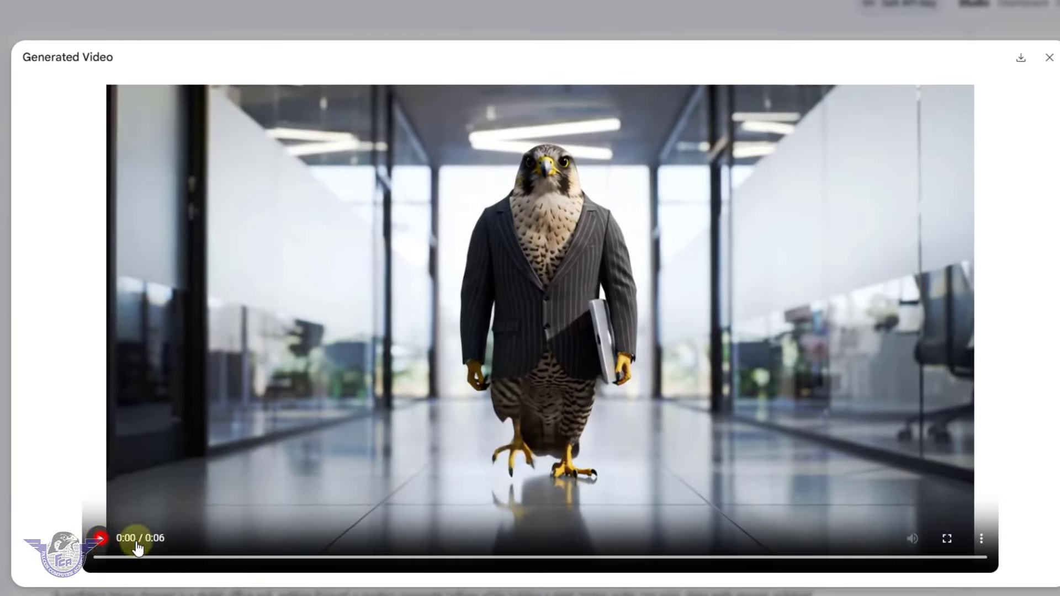
click(99, 538)
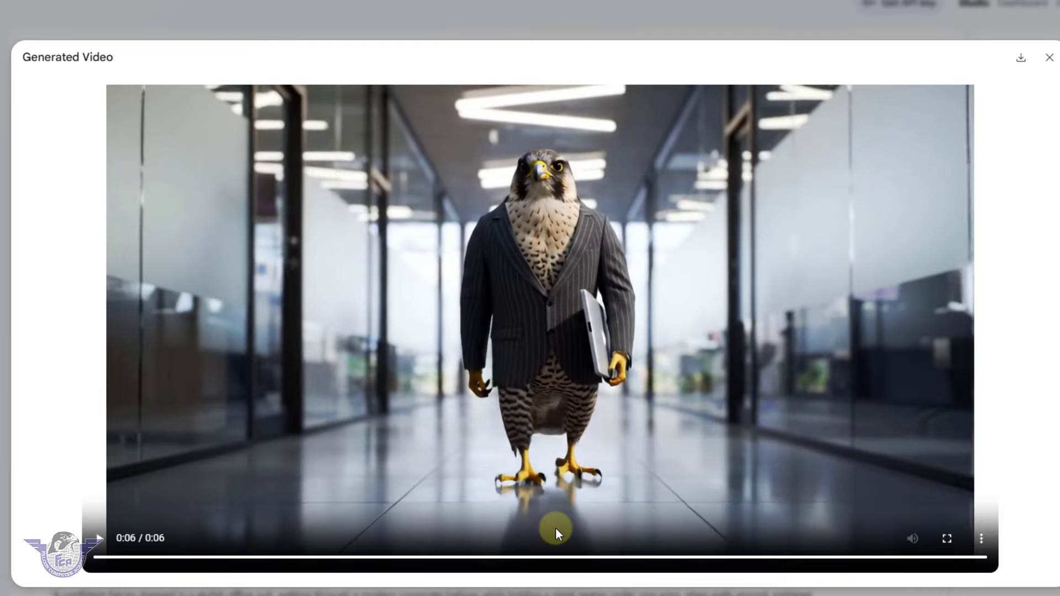
click(1049, 60)
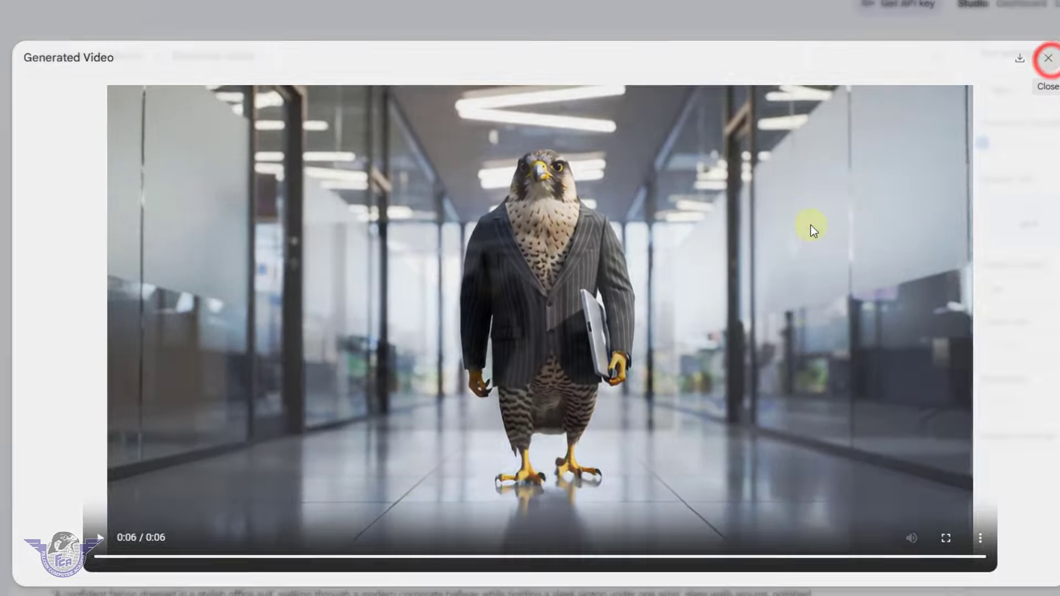